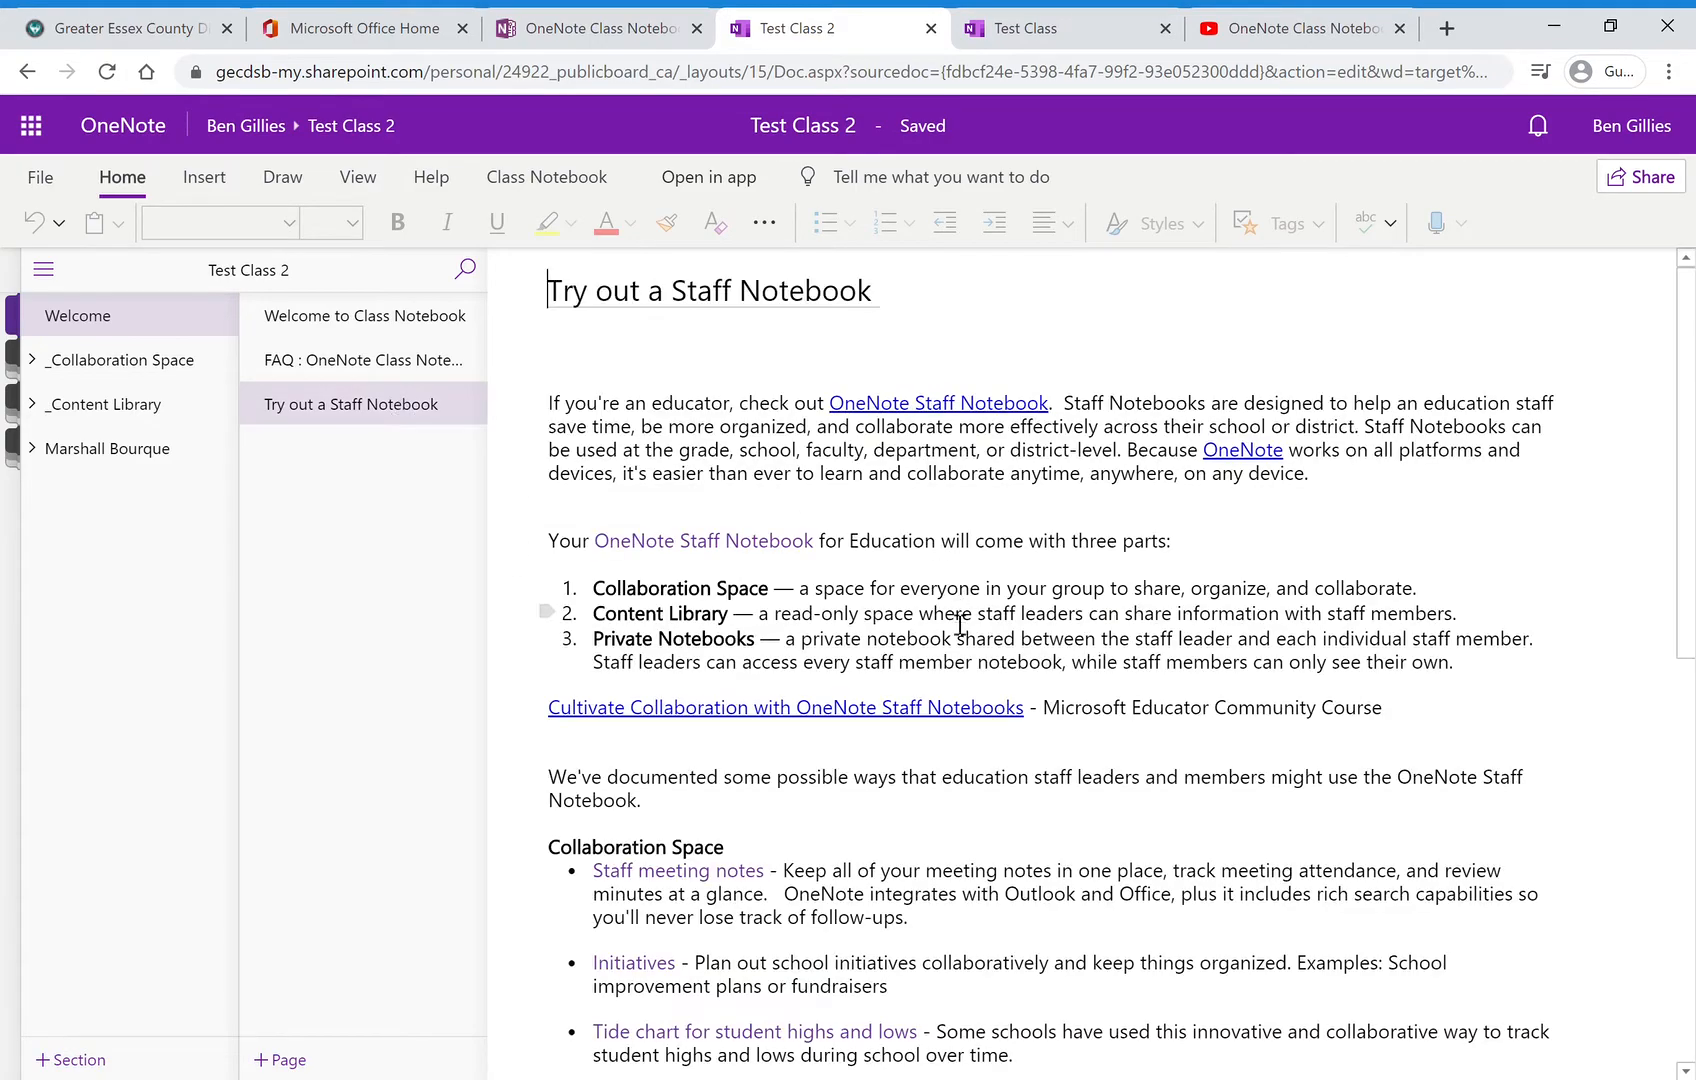
# Look through the "Try out a Staff Notebook" page and view the "Welcome to Class Notebook" page.
pyautogui.scroll(-1, 958, 630)
pyautogui.scroll(-8, 959, 630)
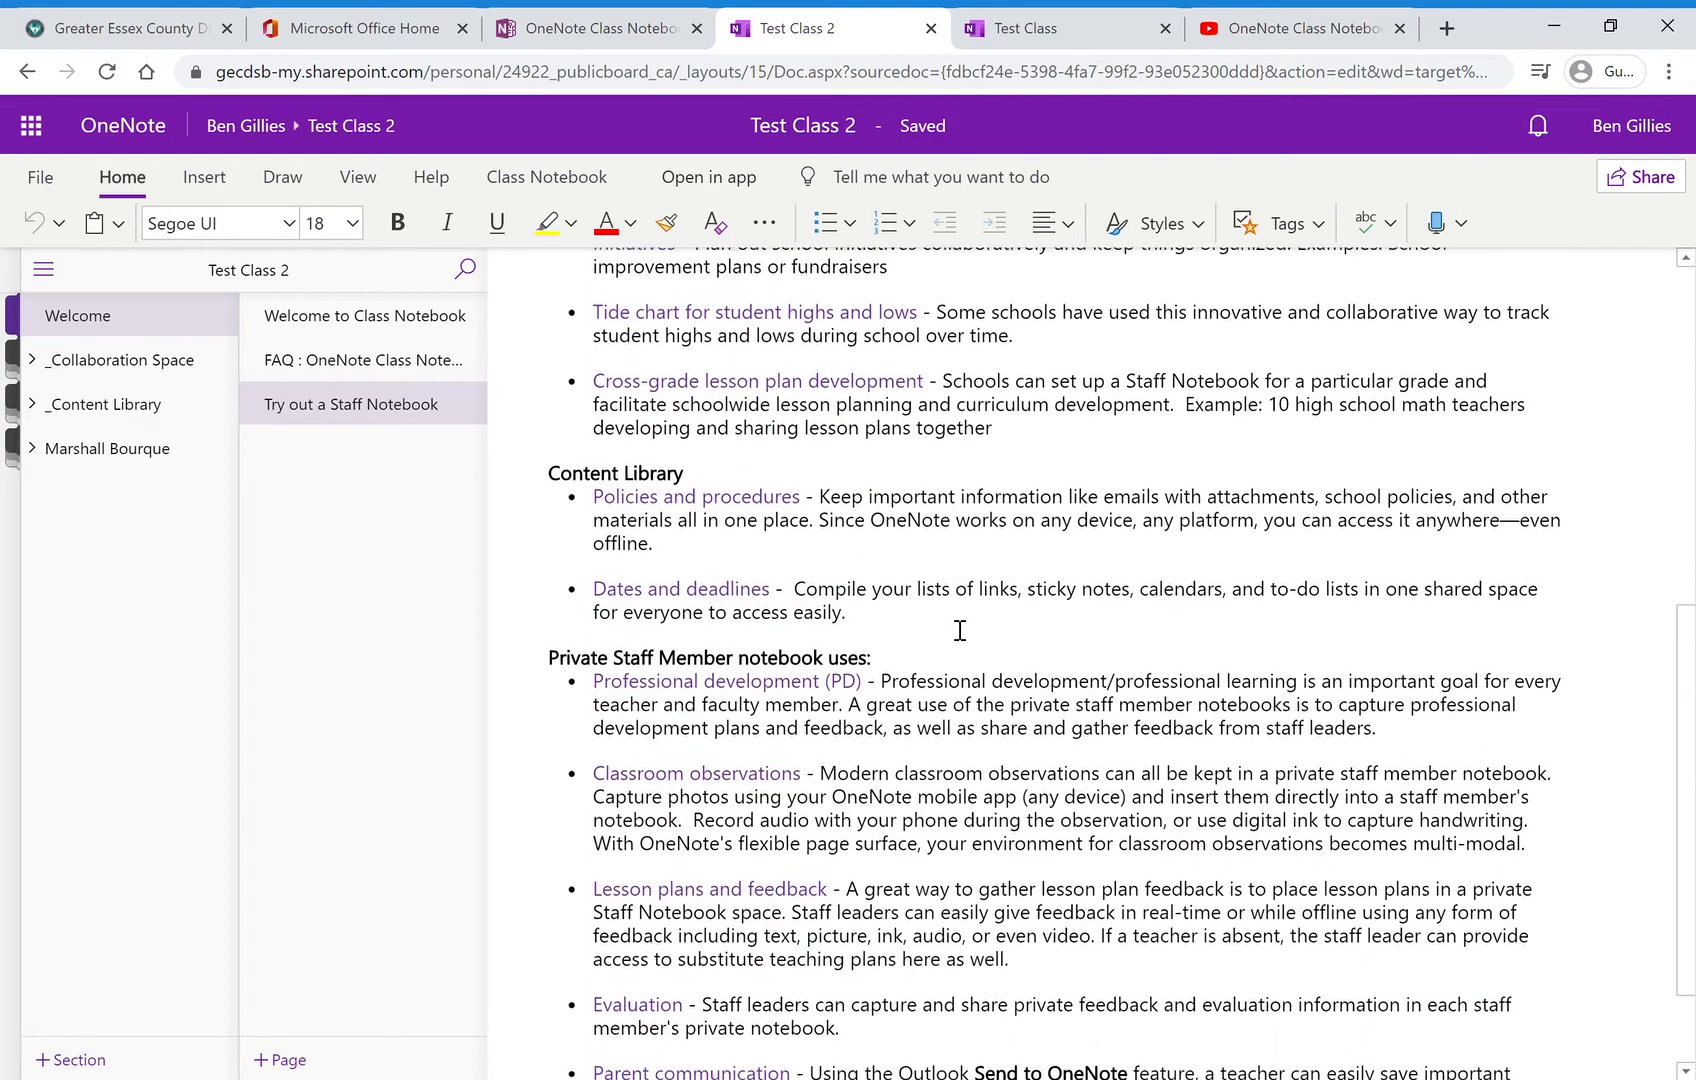
pyautogui.scroll(8, 959, 630)
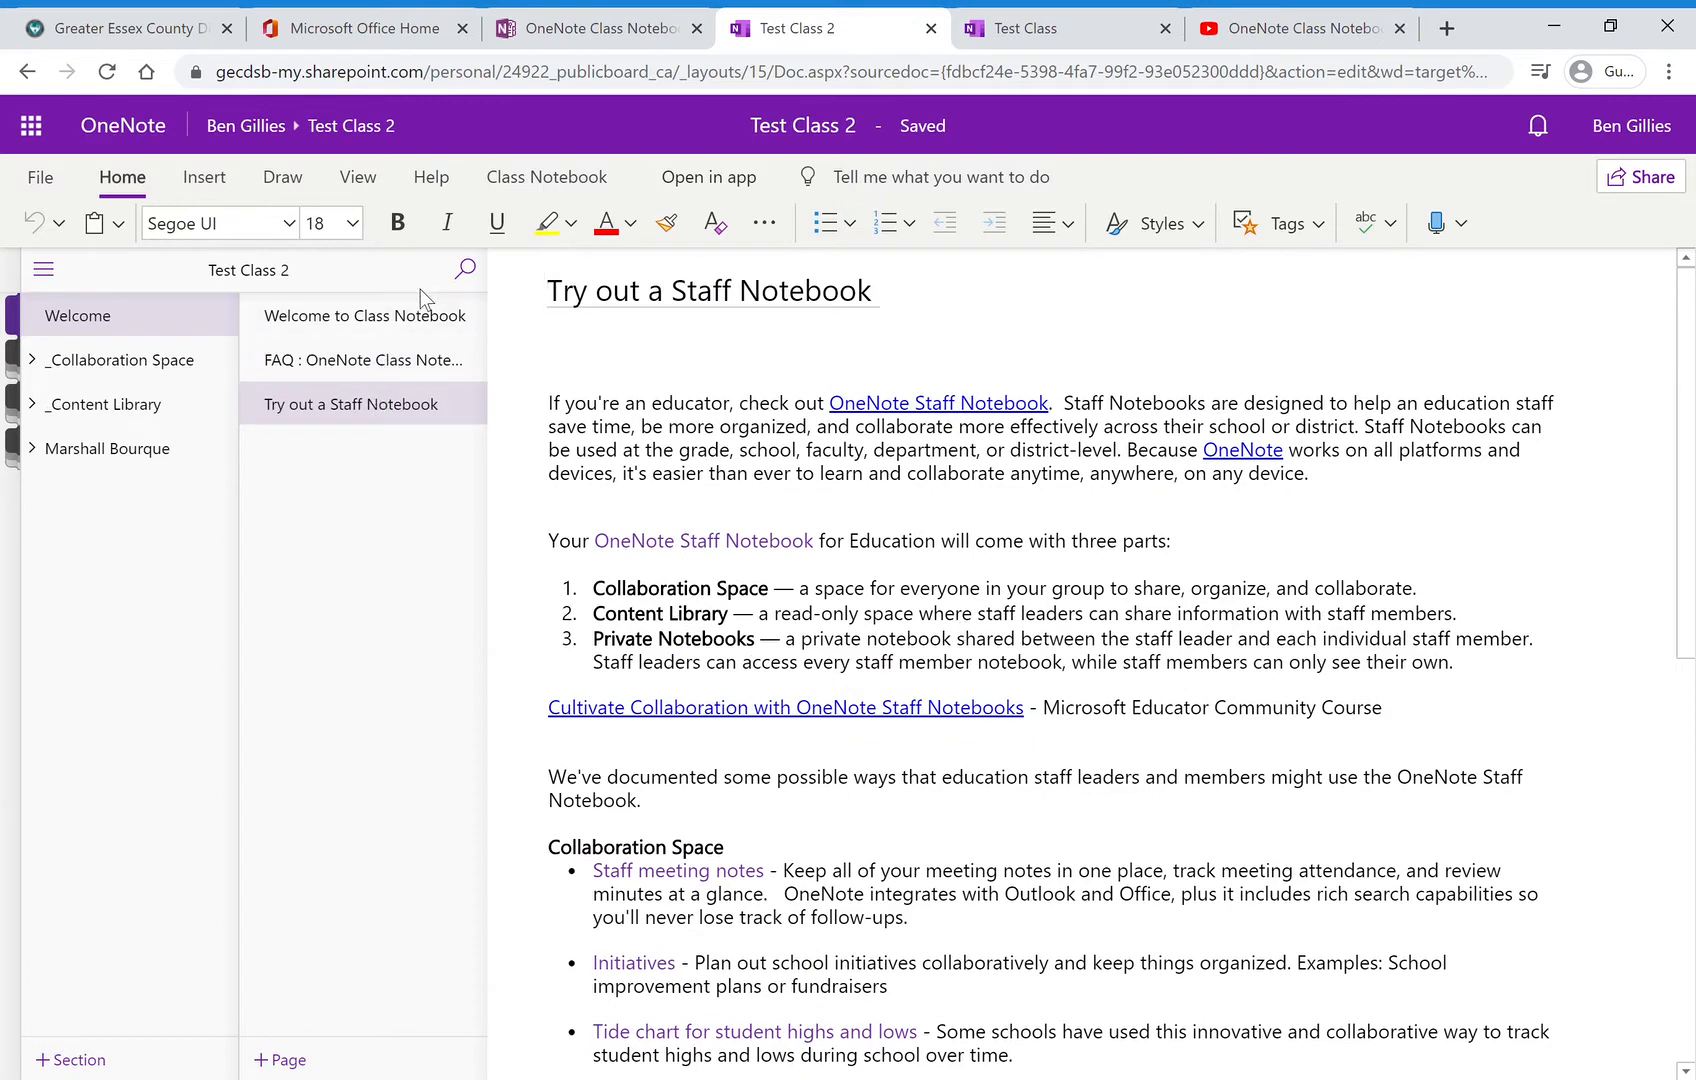
pyautogui.click(418, 326)
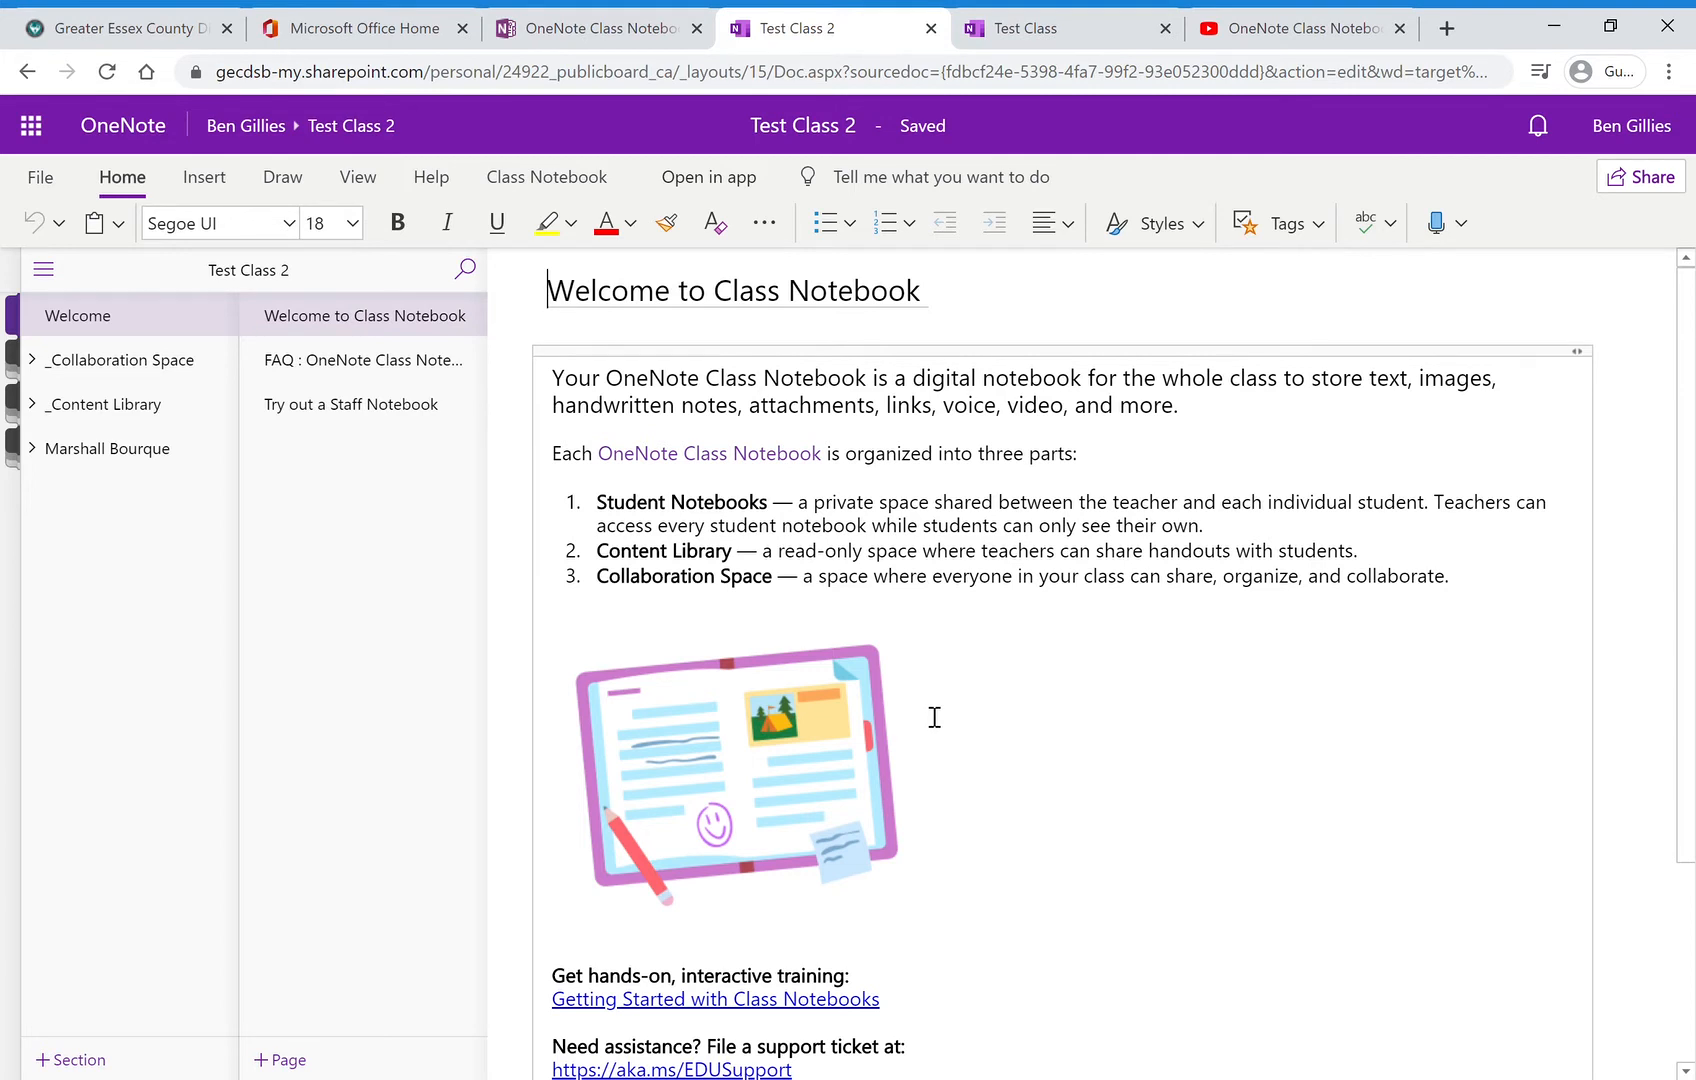
# Delete the "Try out a Staff Notebook", FAQ and "Welcome to Class Notebook" pages from the Welcome section.
pyautogui.rightClick(384, 405)
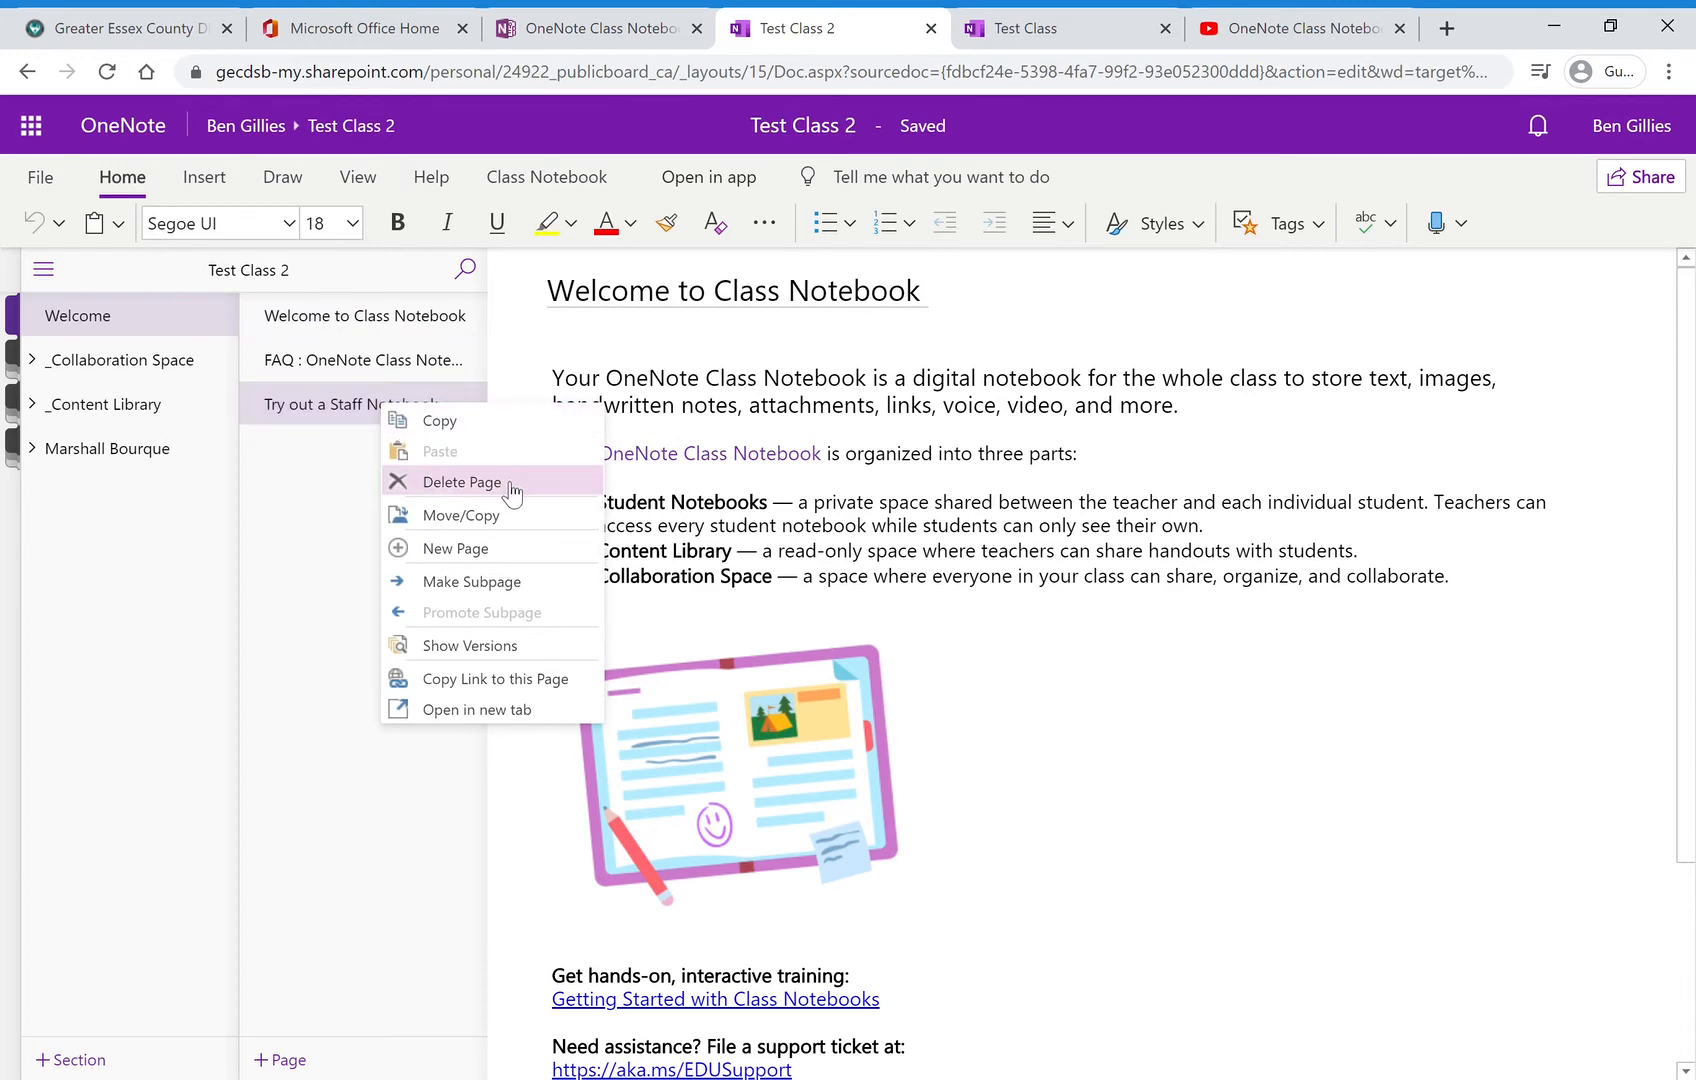
pyautogui.click(511, 483)
pyautogui.click(881, 656)
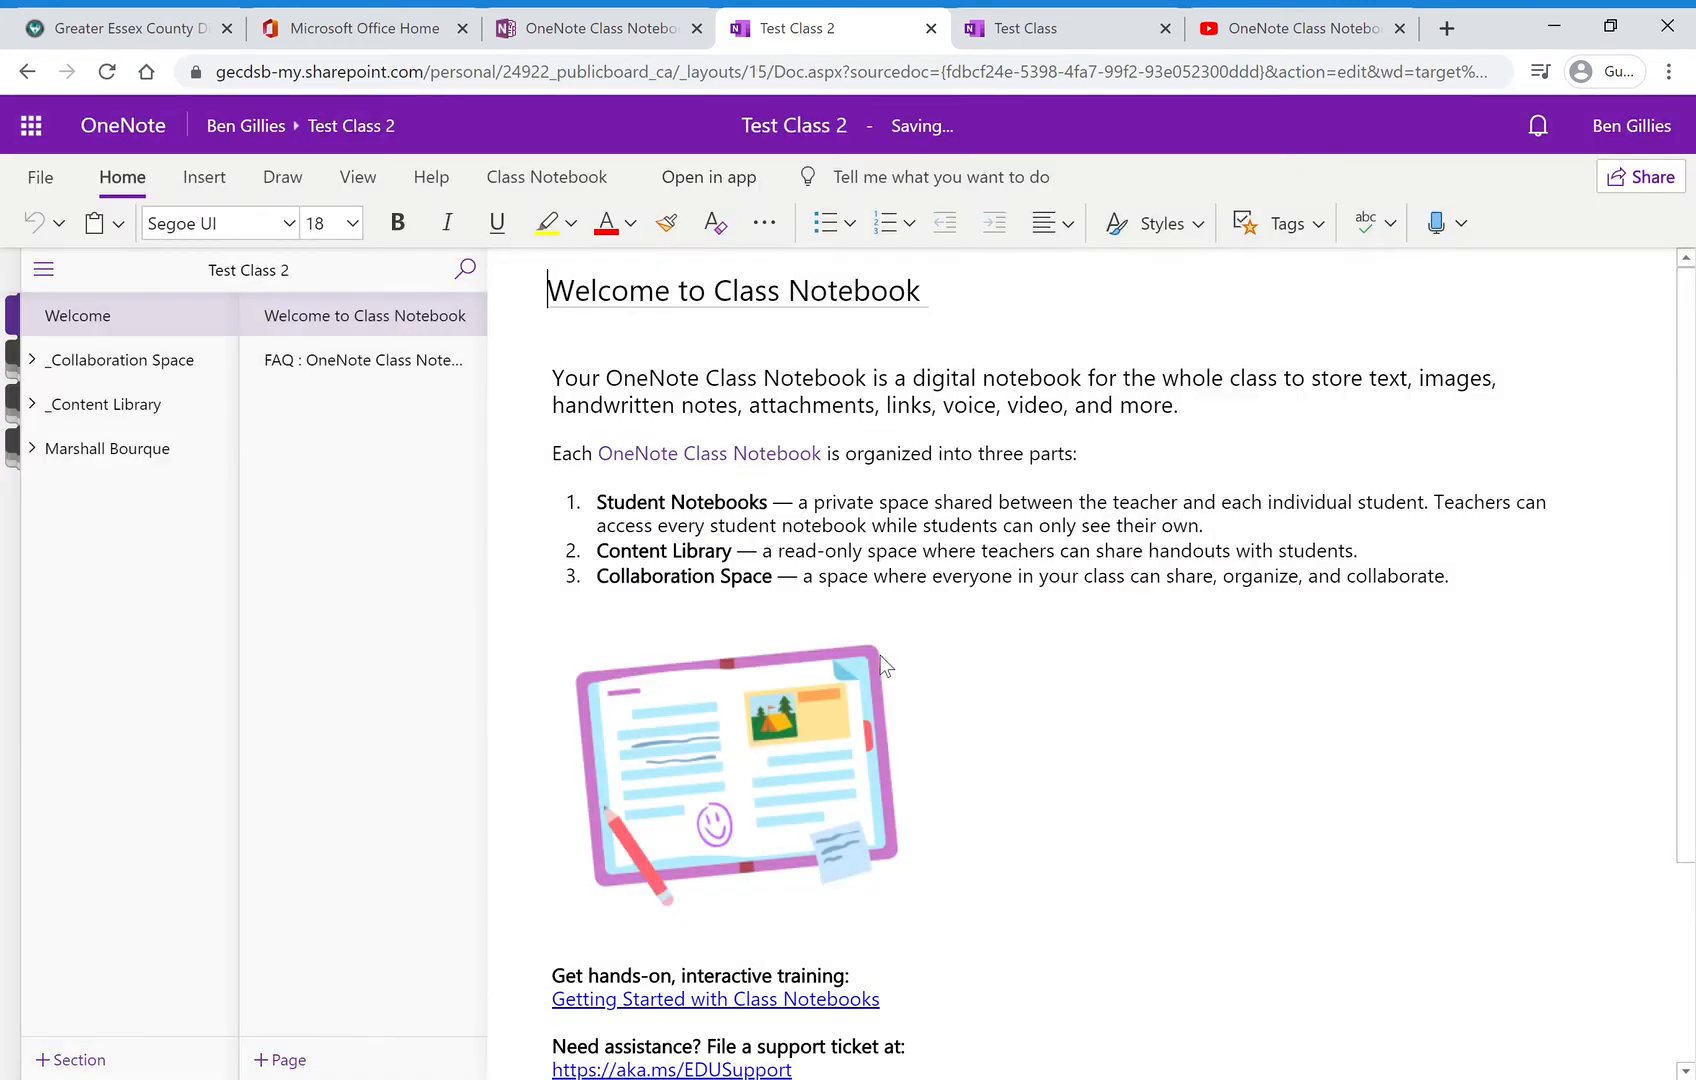
pyautogui.rightClick(455, 370)
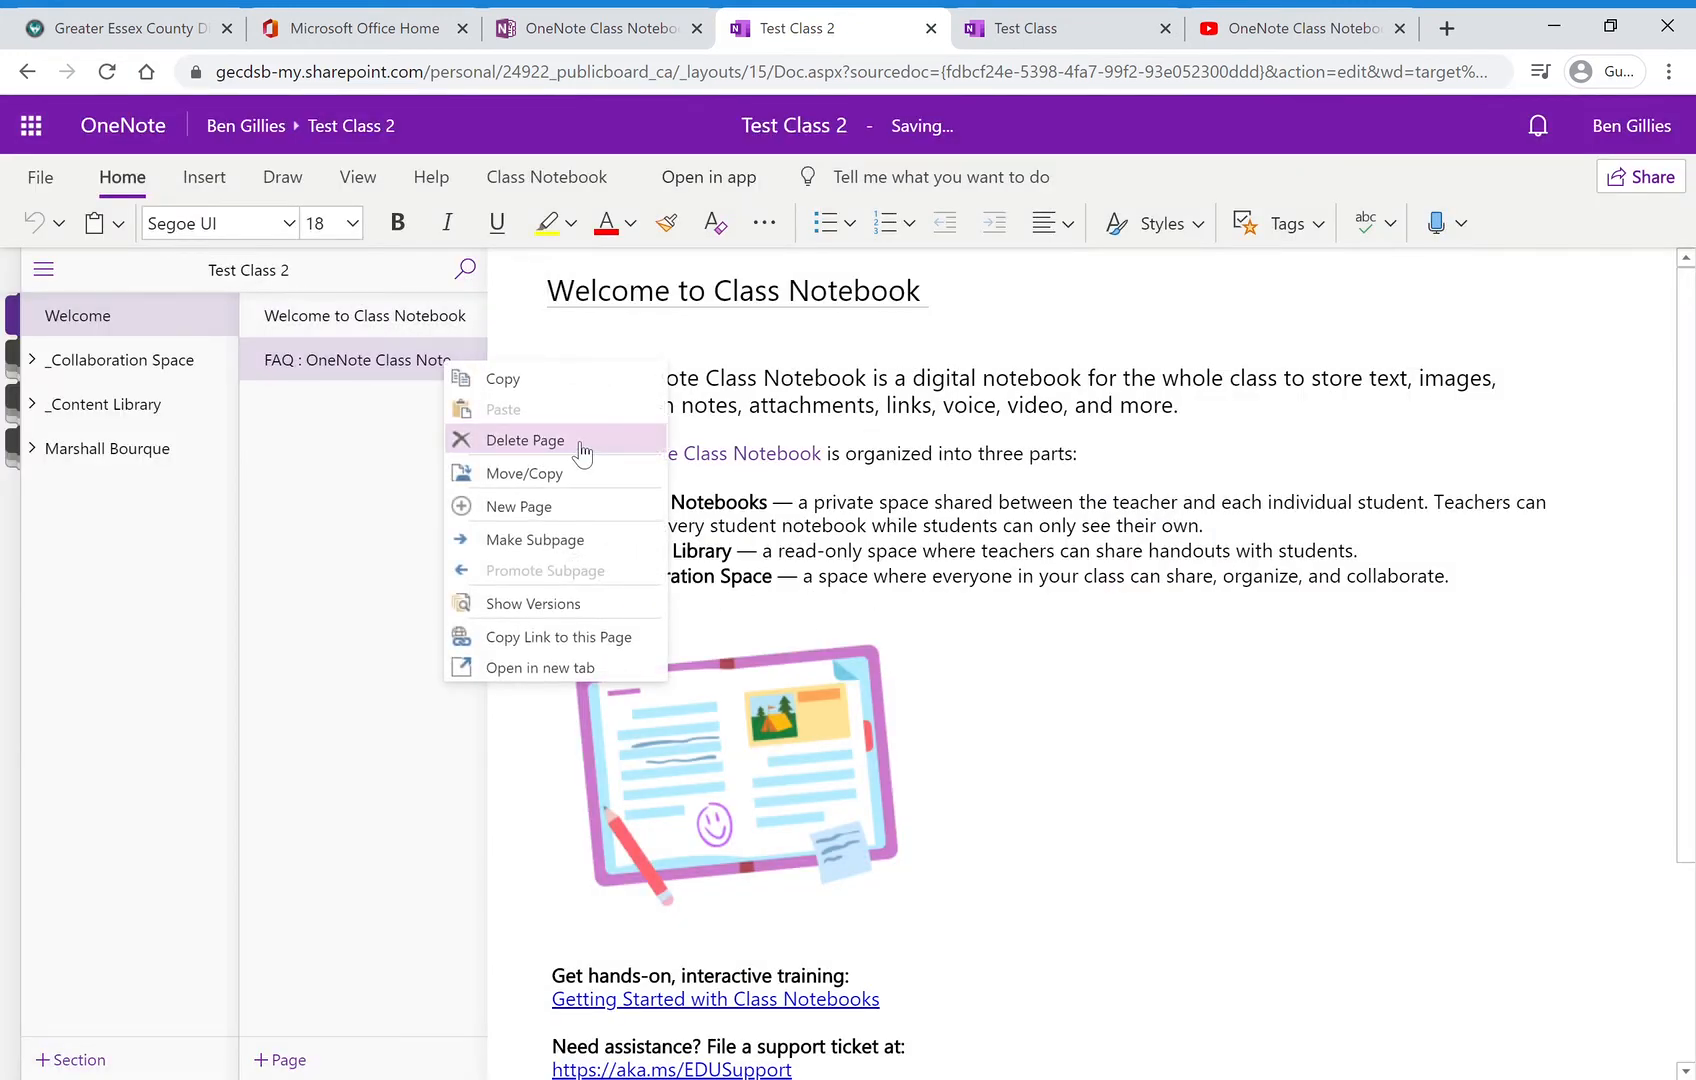
pyautogui.click(574, 446)
pyautogui.click(886, 651)
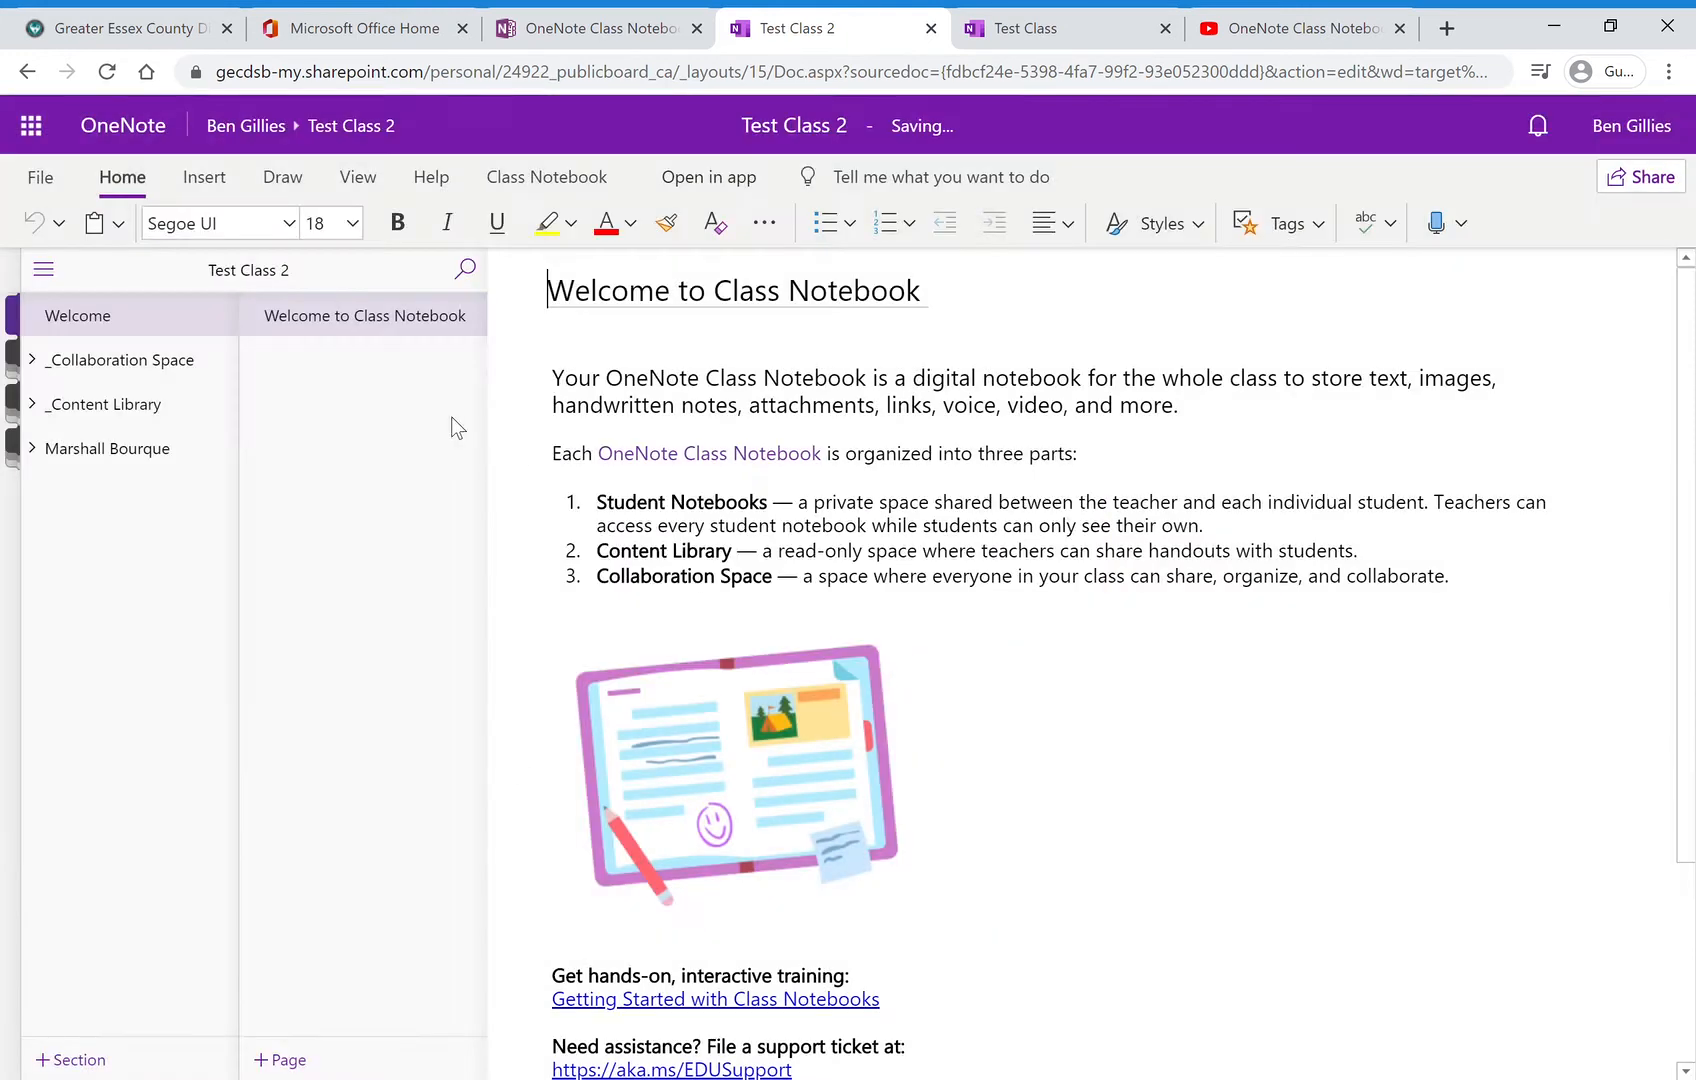
pyautogui.rightClick(402, 320)
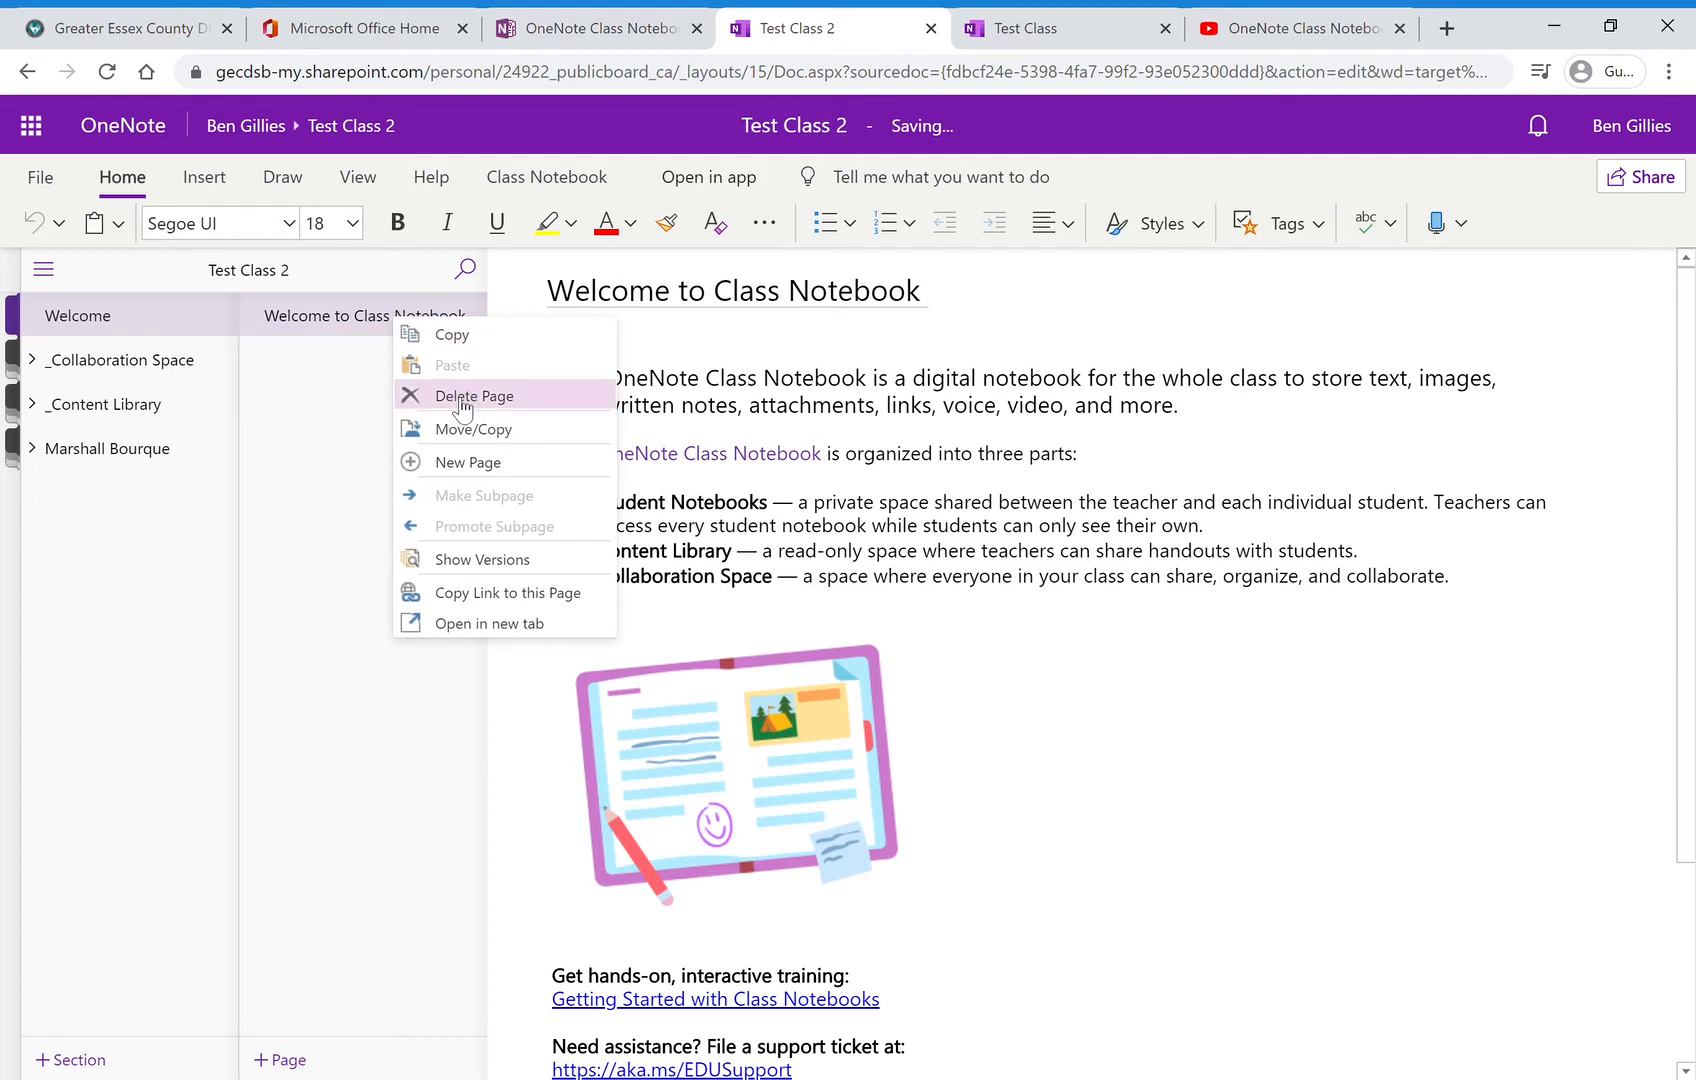
pyautogui.click(462, 396)
pyautogui.click(931, 652)
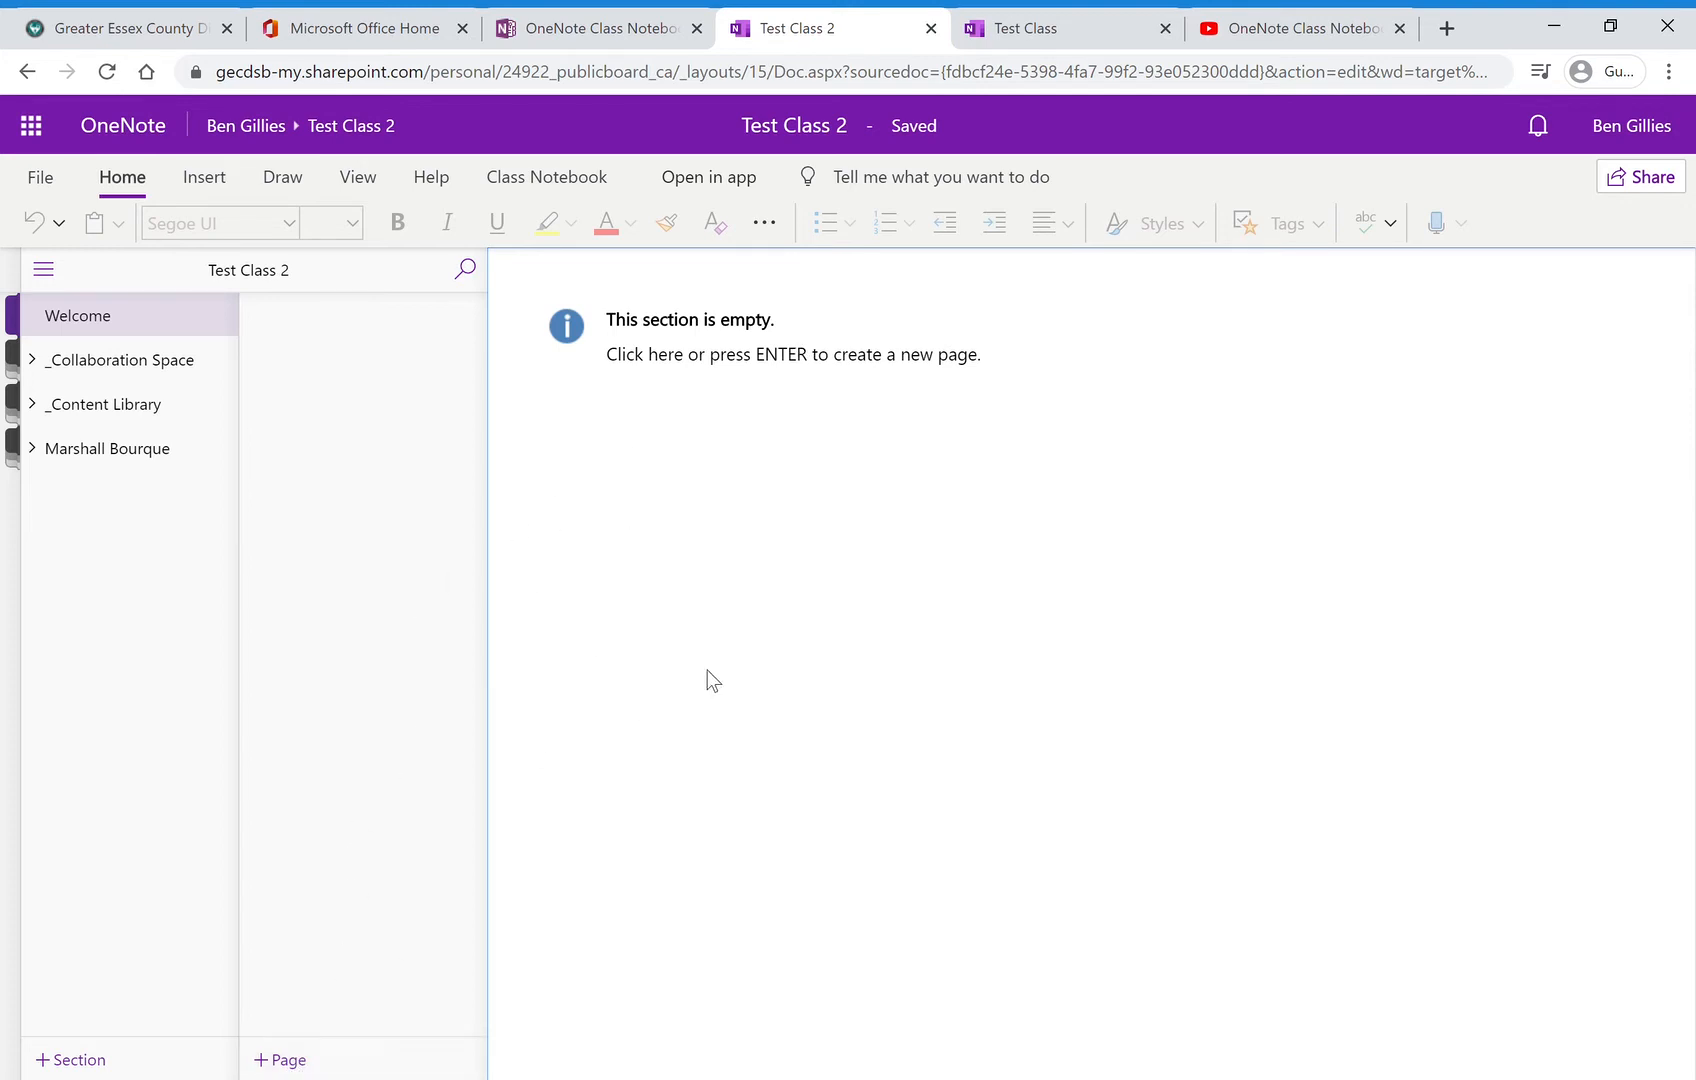
# Add a new page titled "Welcome!" to the empty Welcome section.
pyautogui.click(293, 1064)
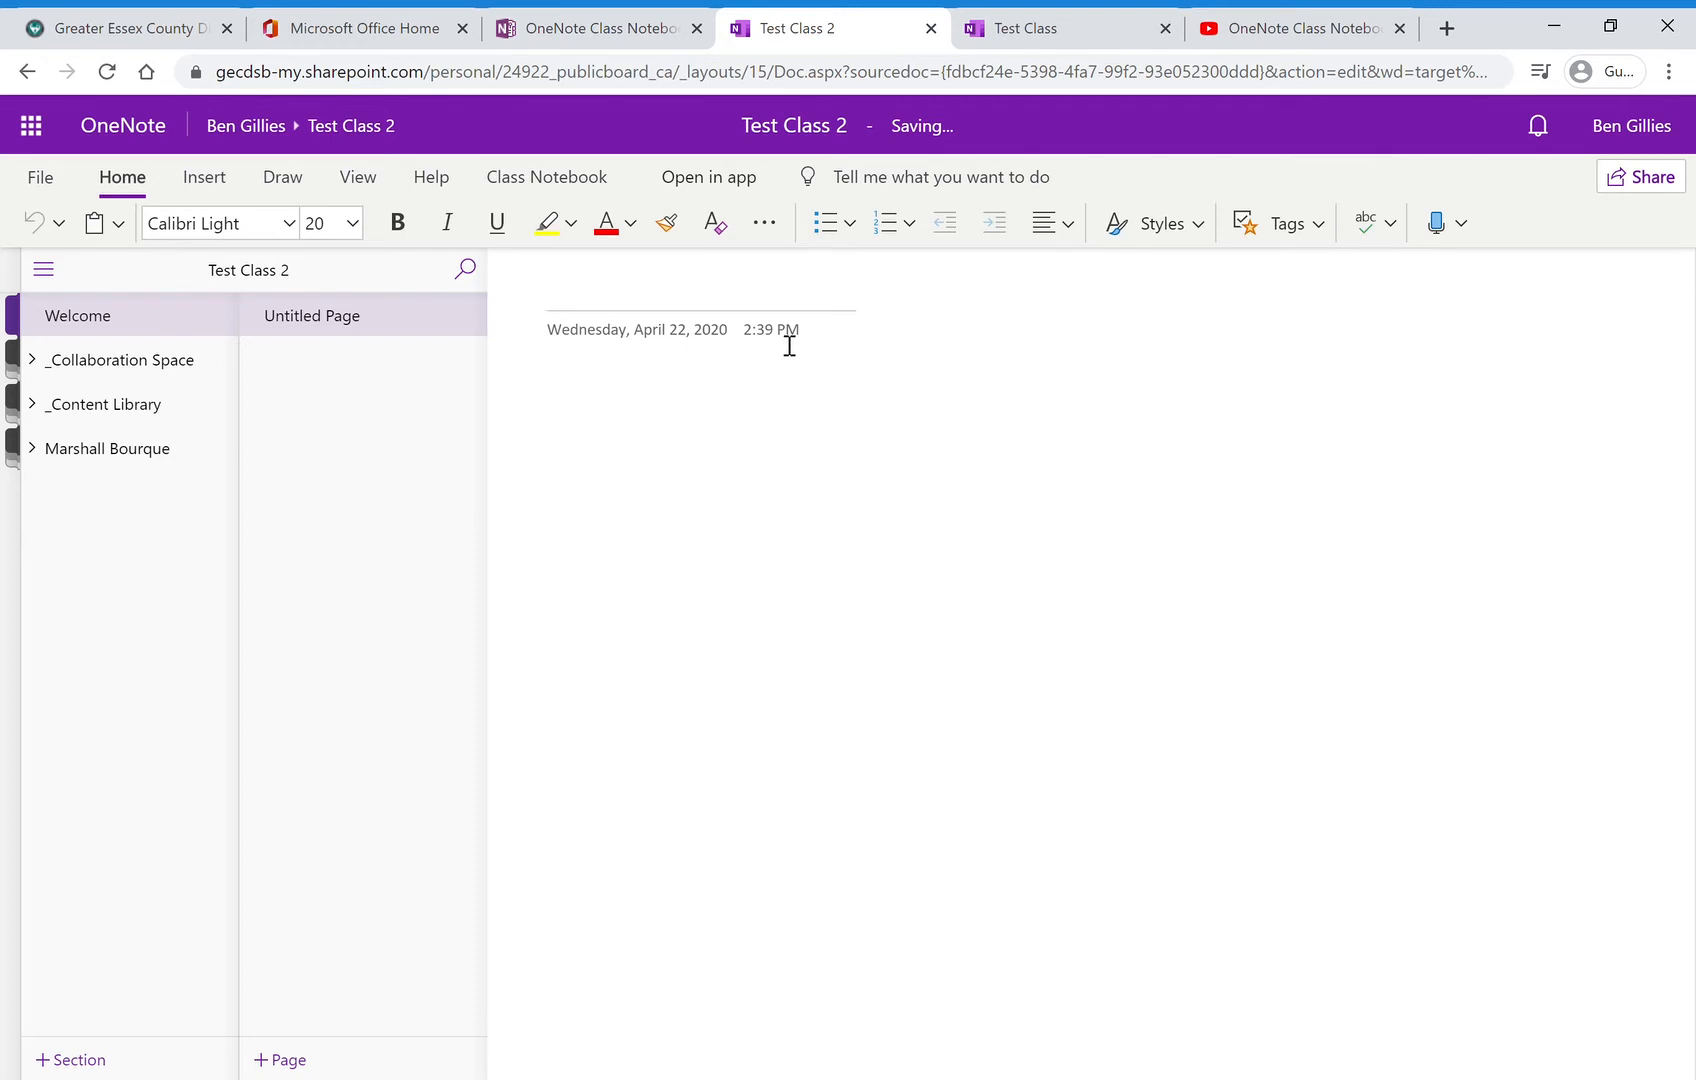
pyautogui.write('Welkco')
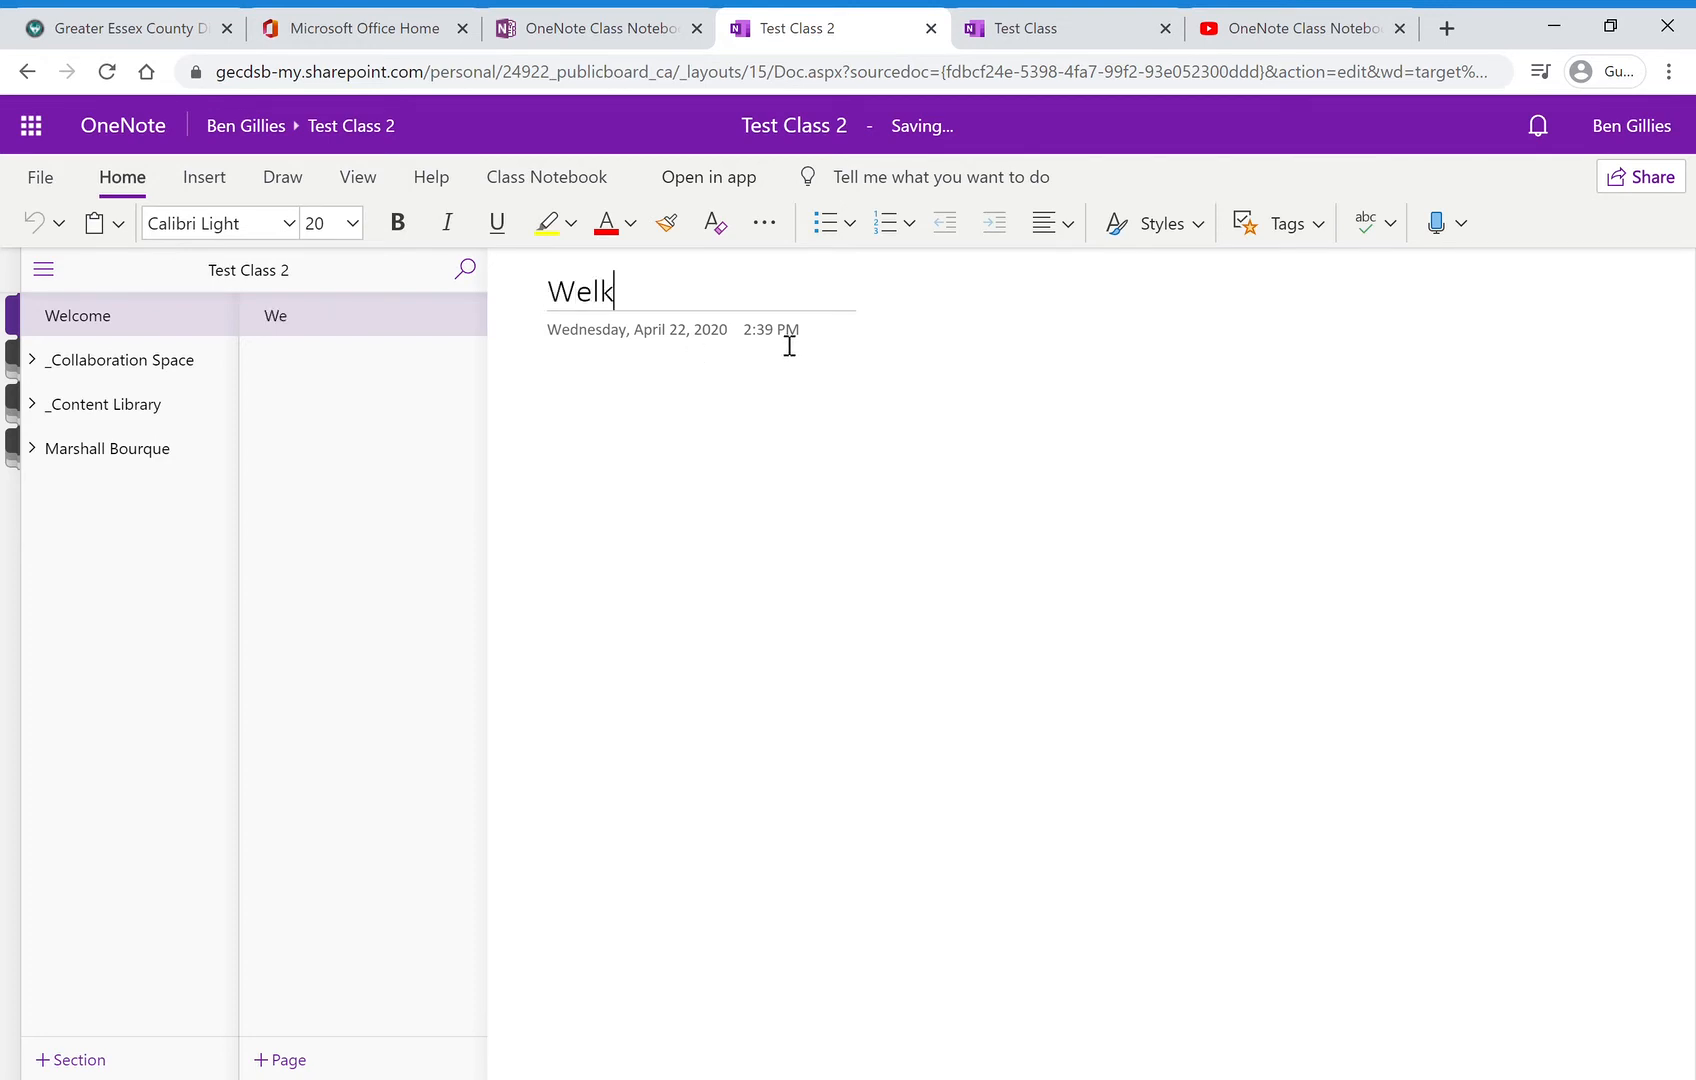
pyautogui.press('BackSpace')
pyautogui.press('BackSpace')
pyautogui.press('BackSpace')
pyautogui.write('come!')
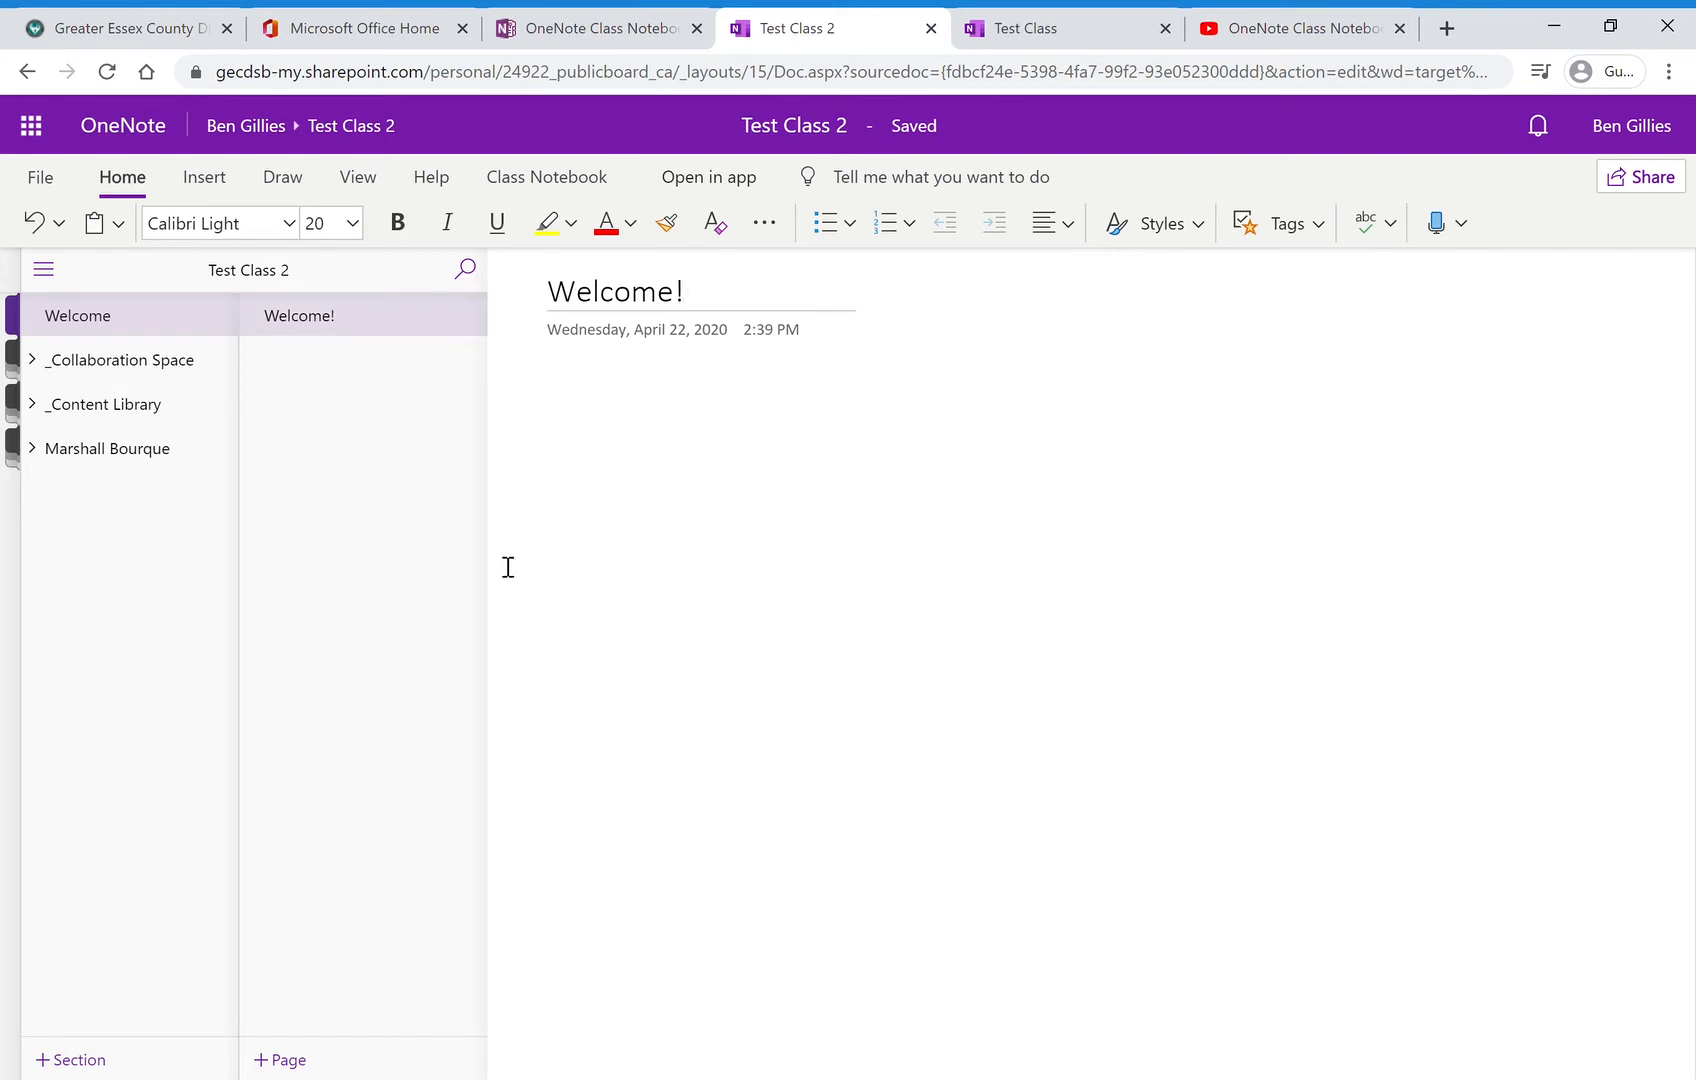
# Add two more pages to the Welcome section, titled "Collaboration Space" and "Content Library".
pyautogui.click(283, 1060)
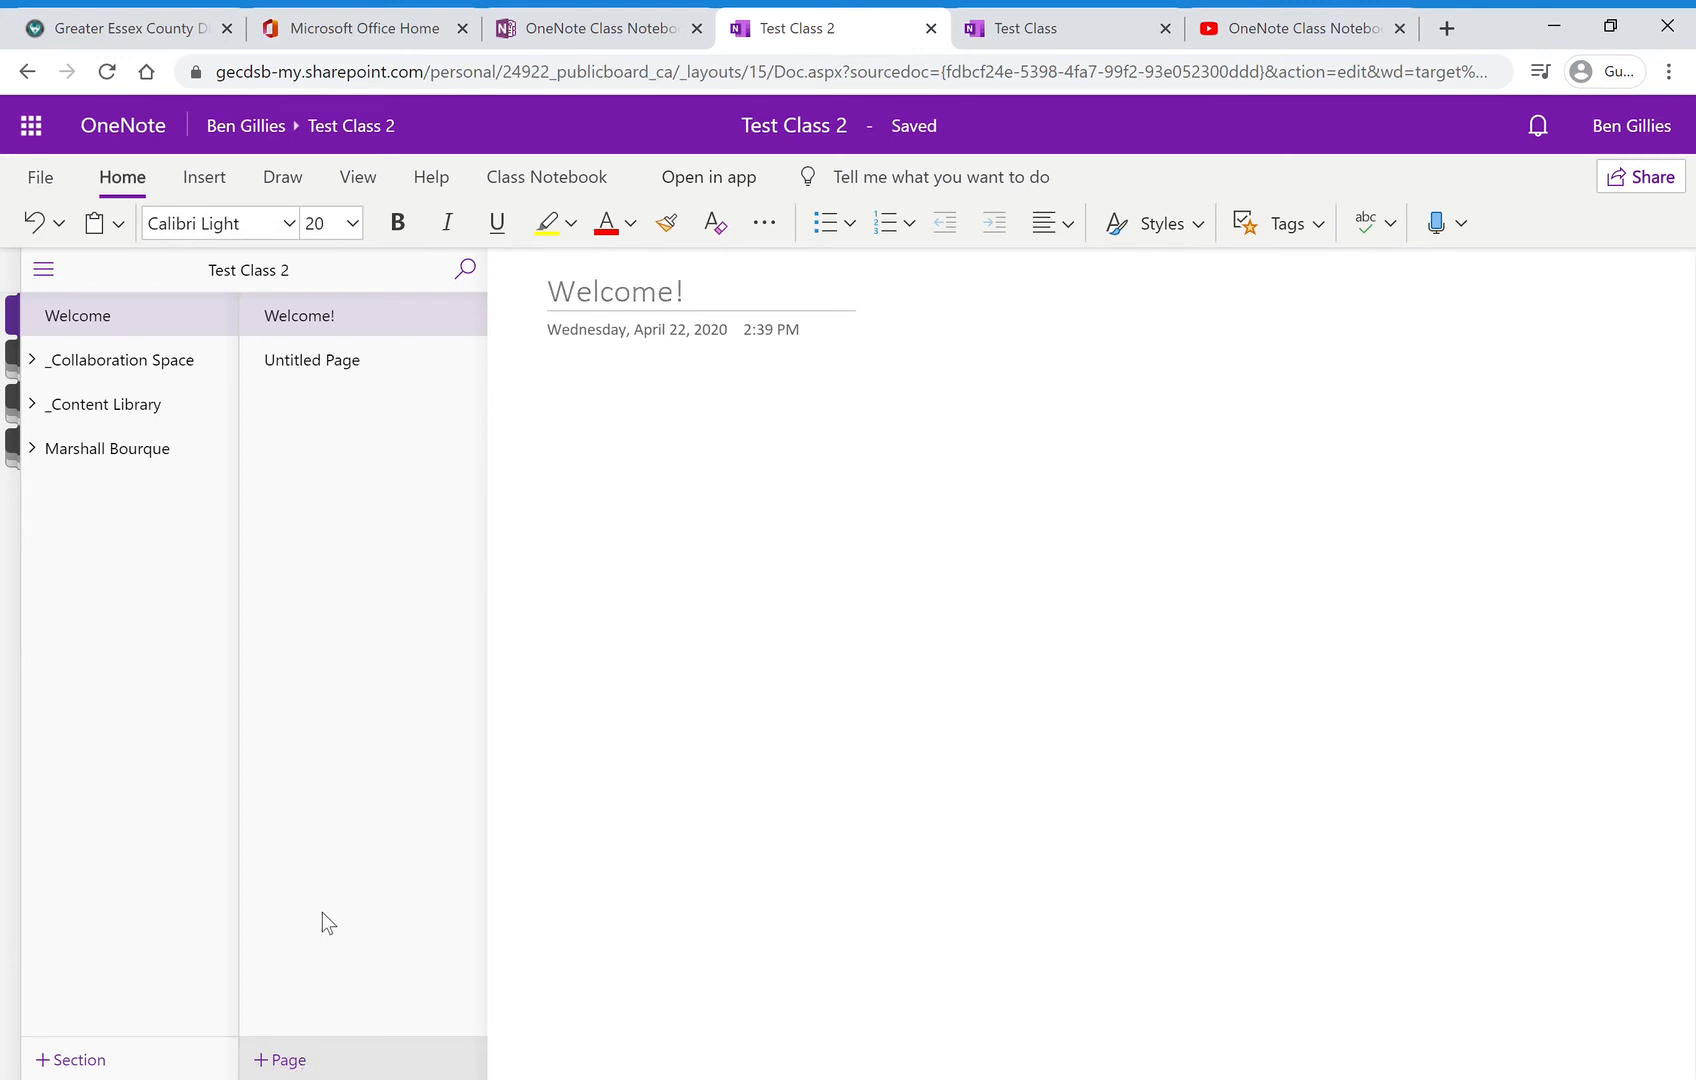
pyautogui.write('Collabo')
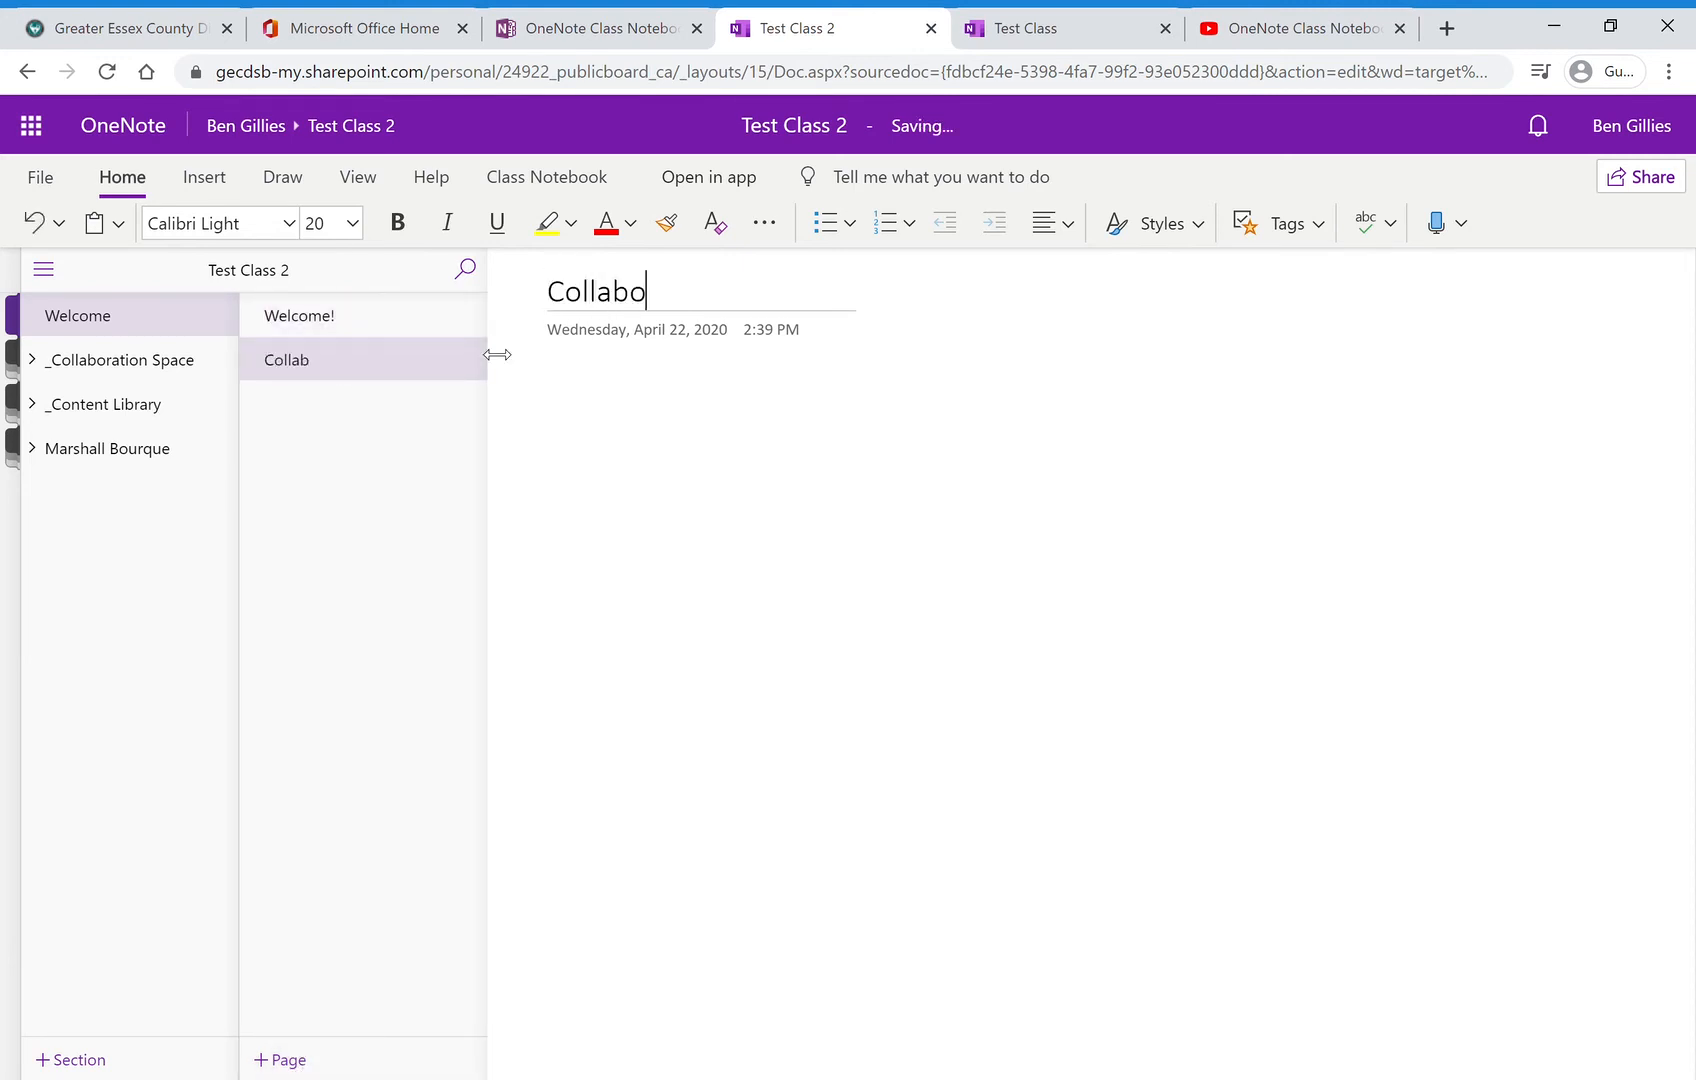
pyautogui.write('ration Space')
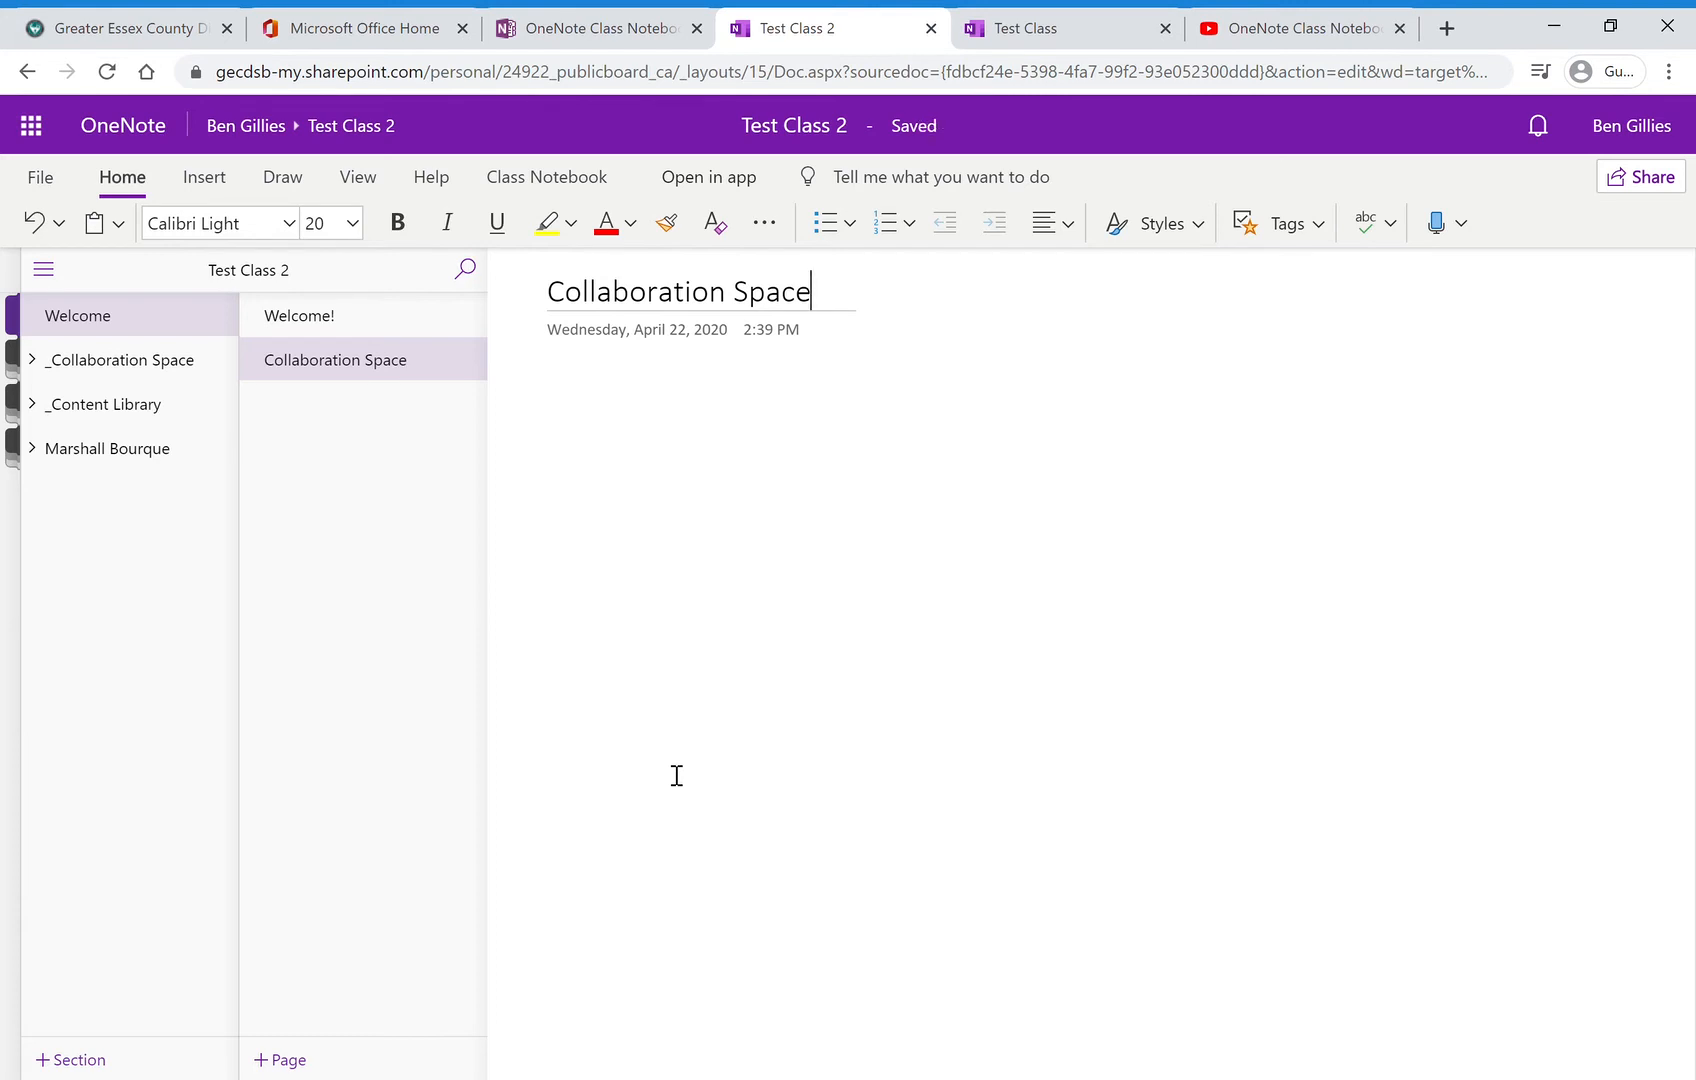
pyautogui.click(280, 1059)
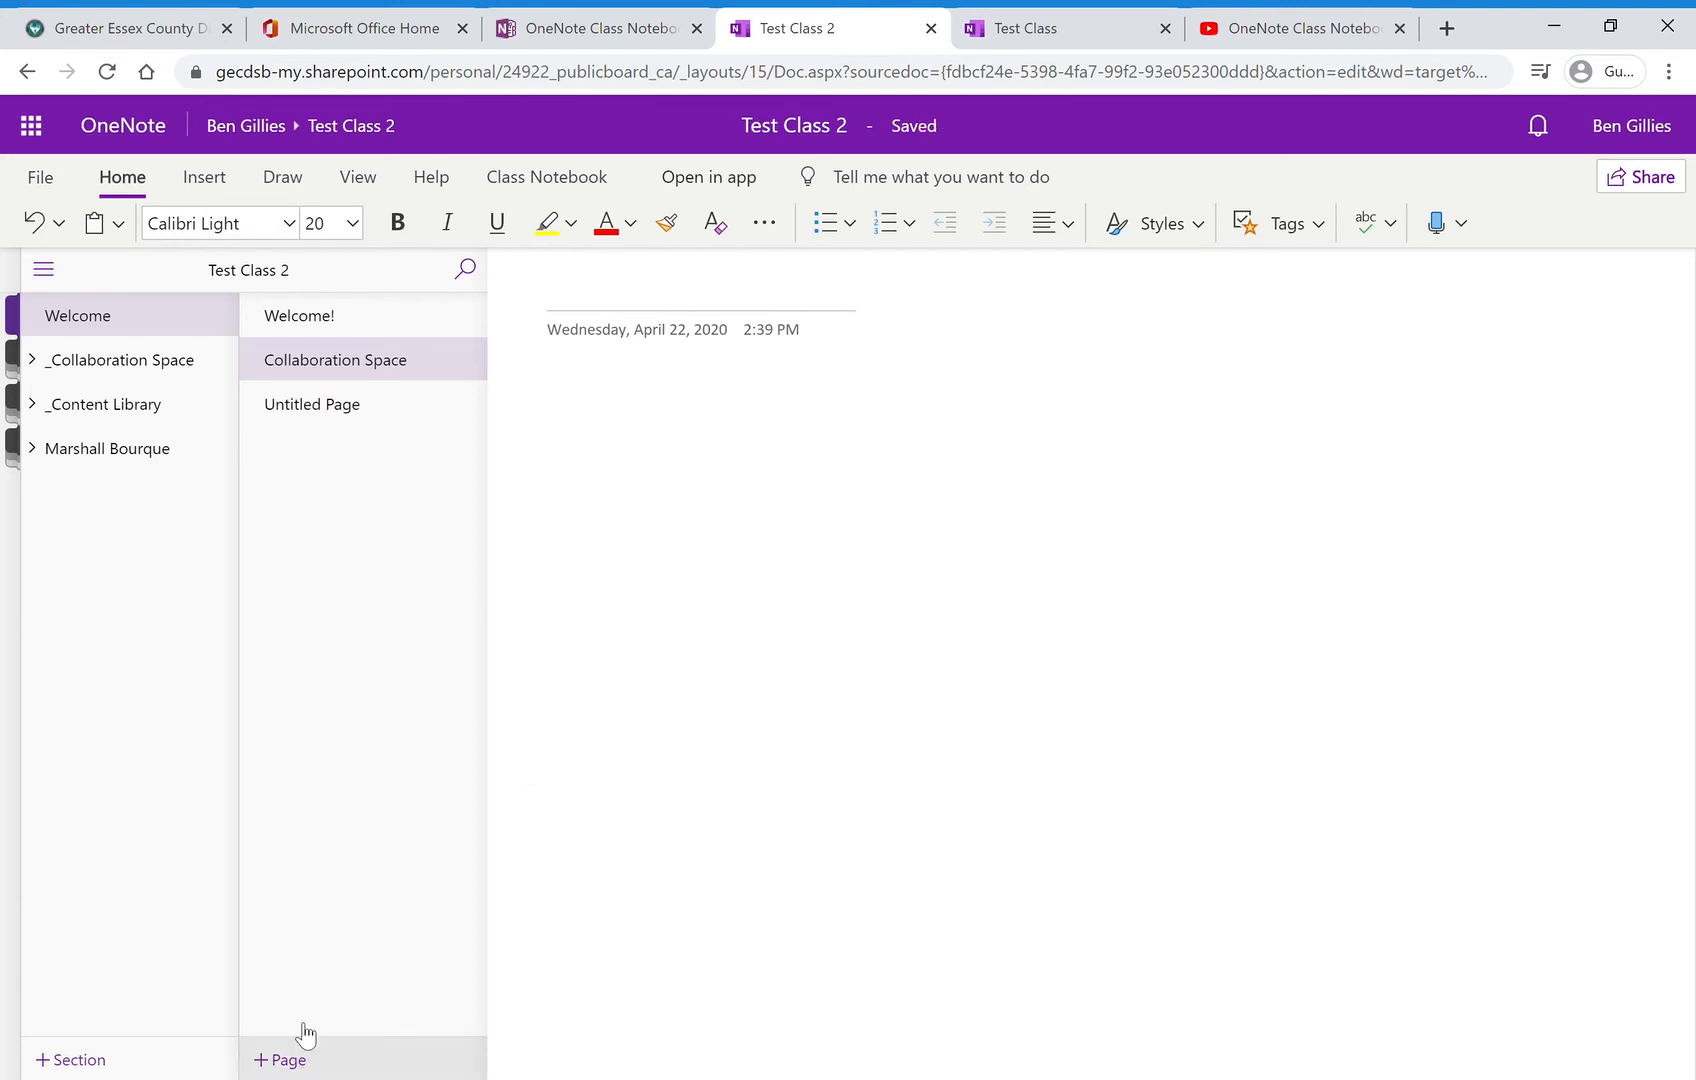
pyautogui.write('Conten')
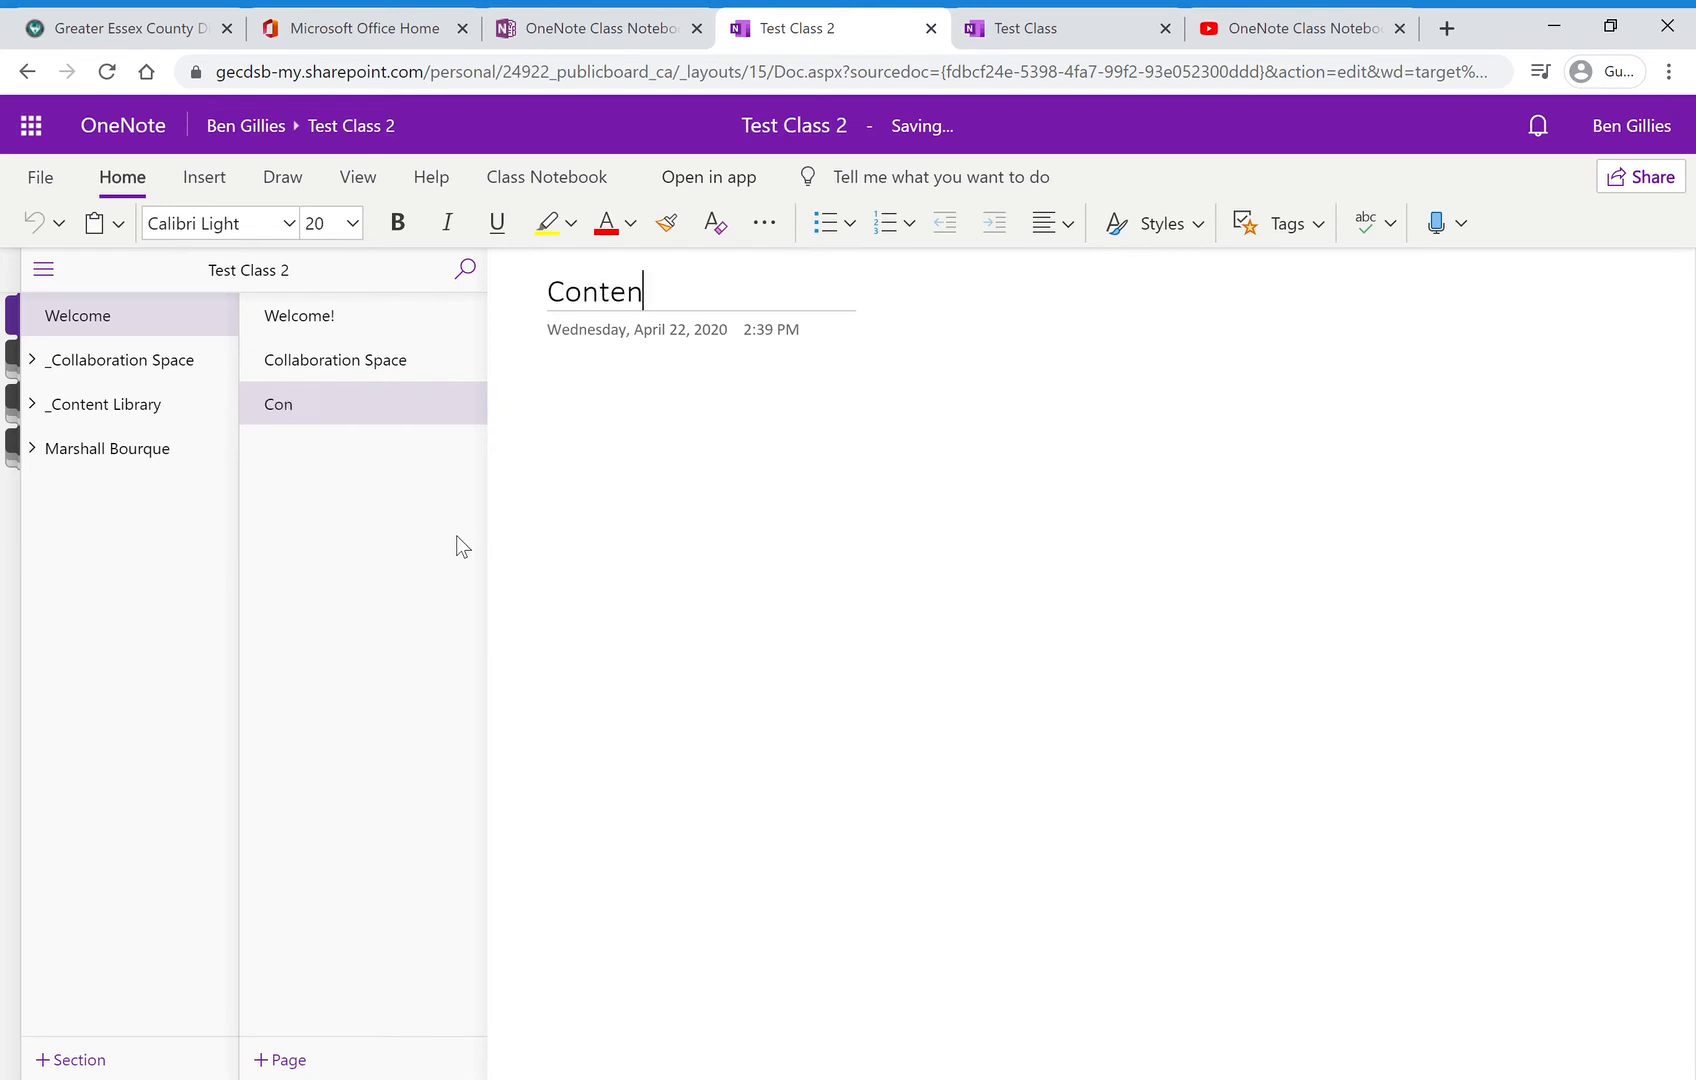
pyautogui.write('t Library')
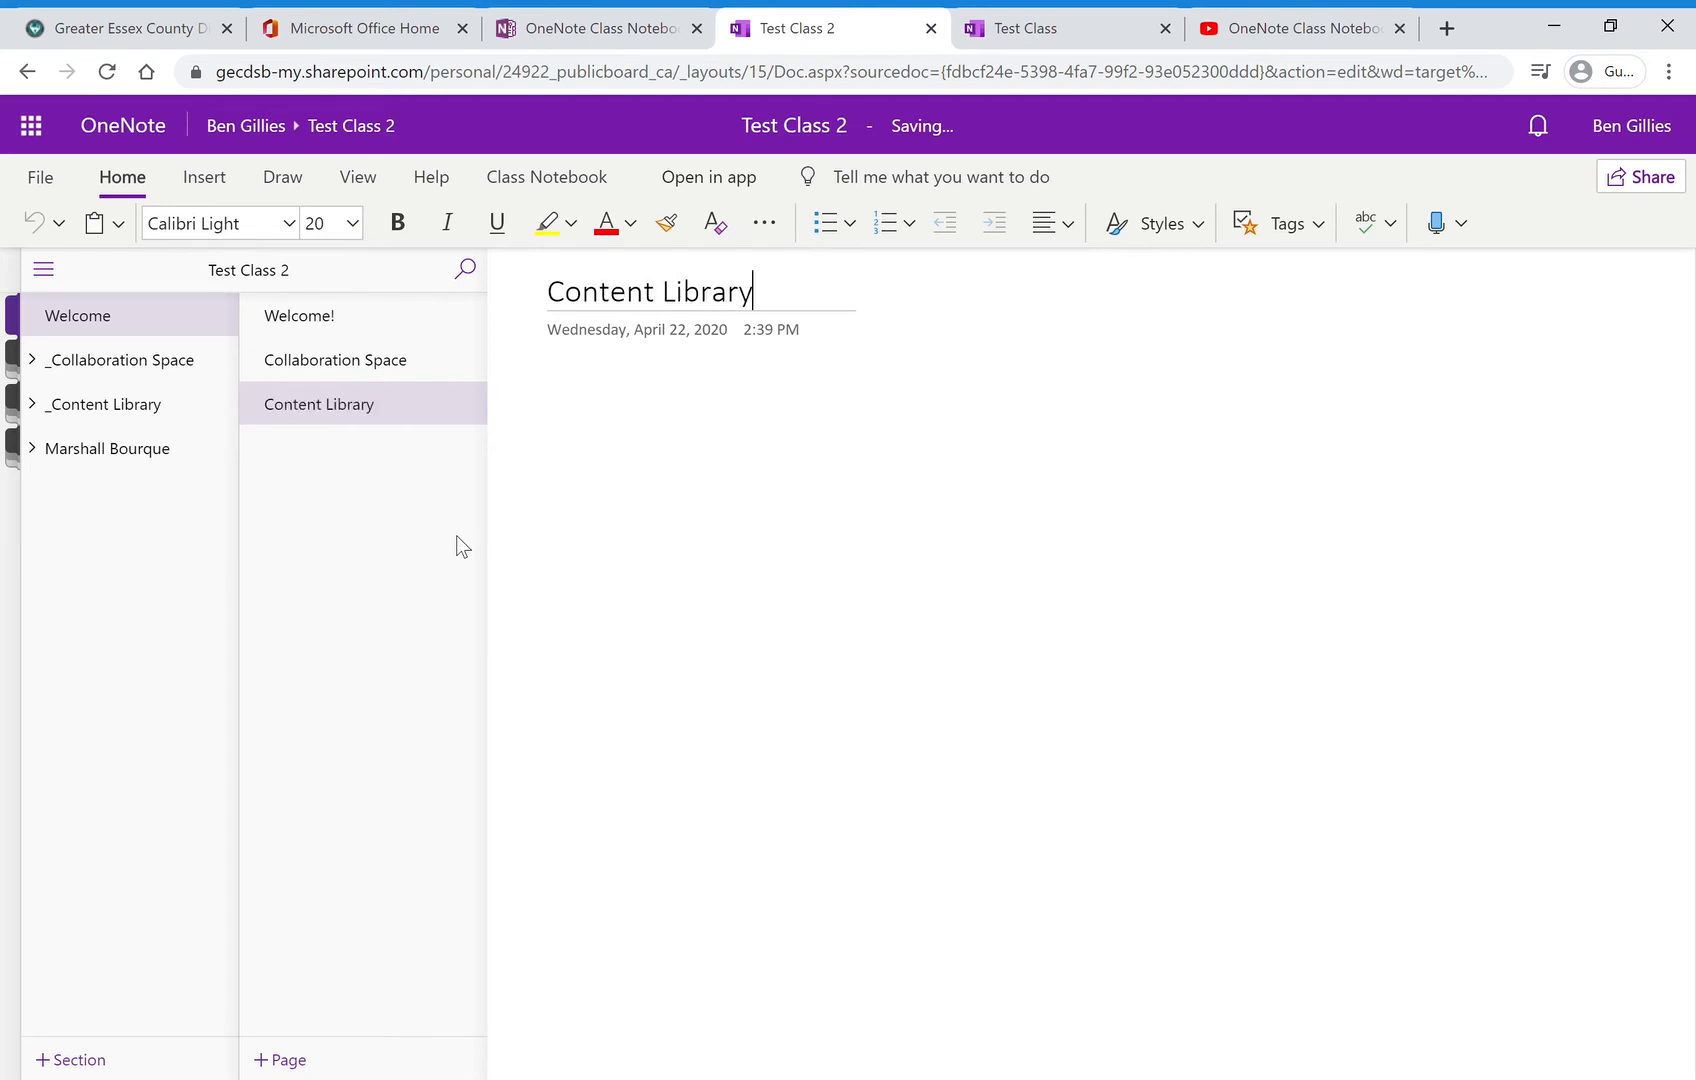
# Add a page titled "Week 1 (April 22 – 24)" directly below the "Welcome!" page.
pyautogui.click(384, 312)
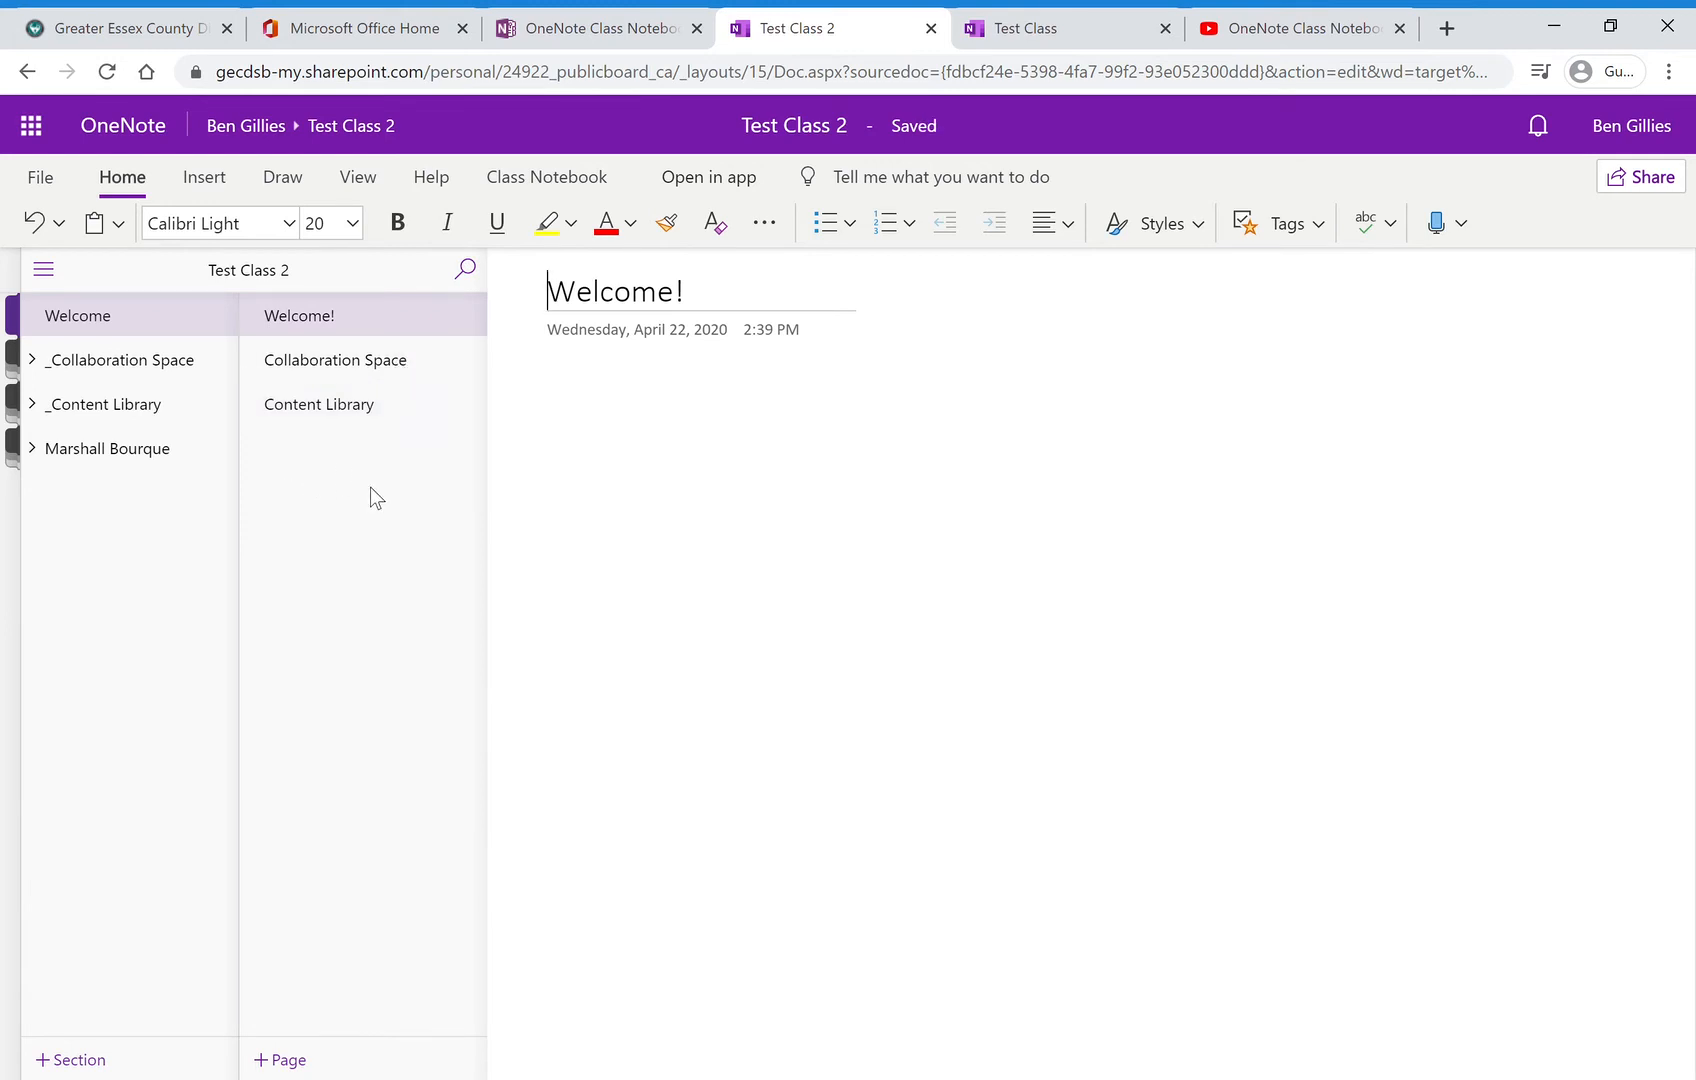
pyautogui.click(610, 389)
pyautogui.click(291, 1062)
pyautogui.write('Wee')
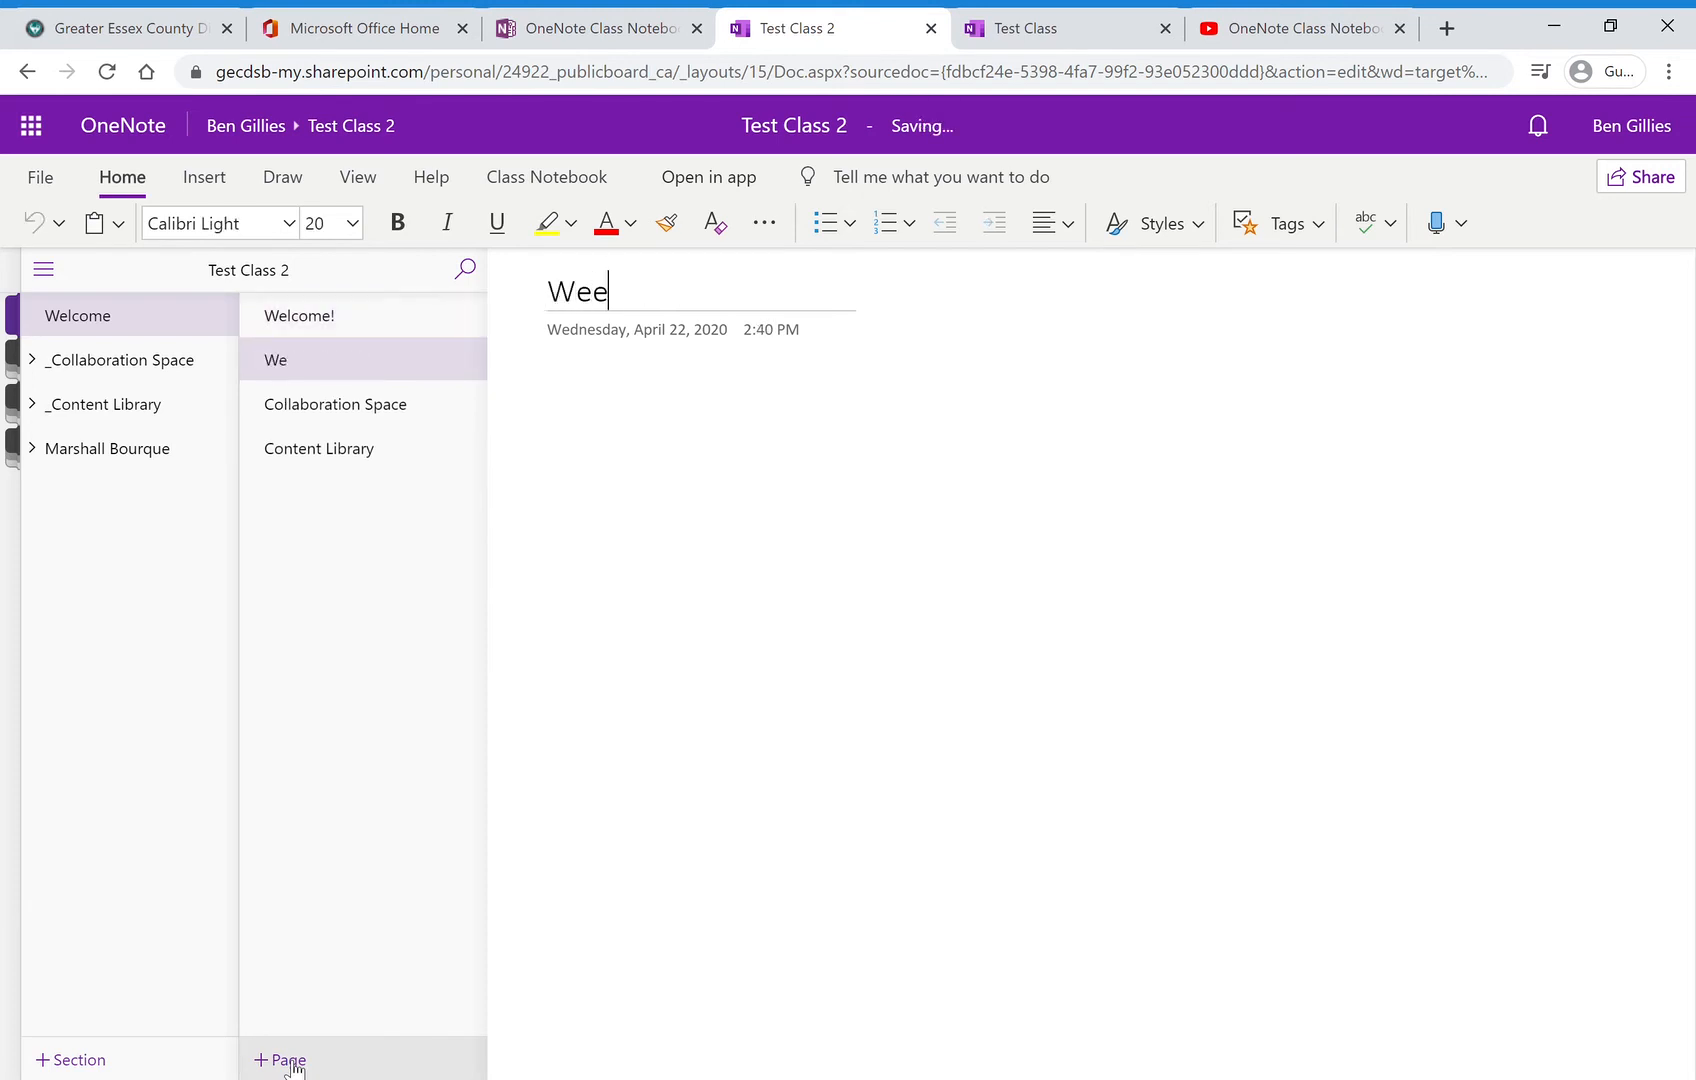
pyautogui.write('k 1 (April 22')
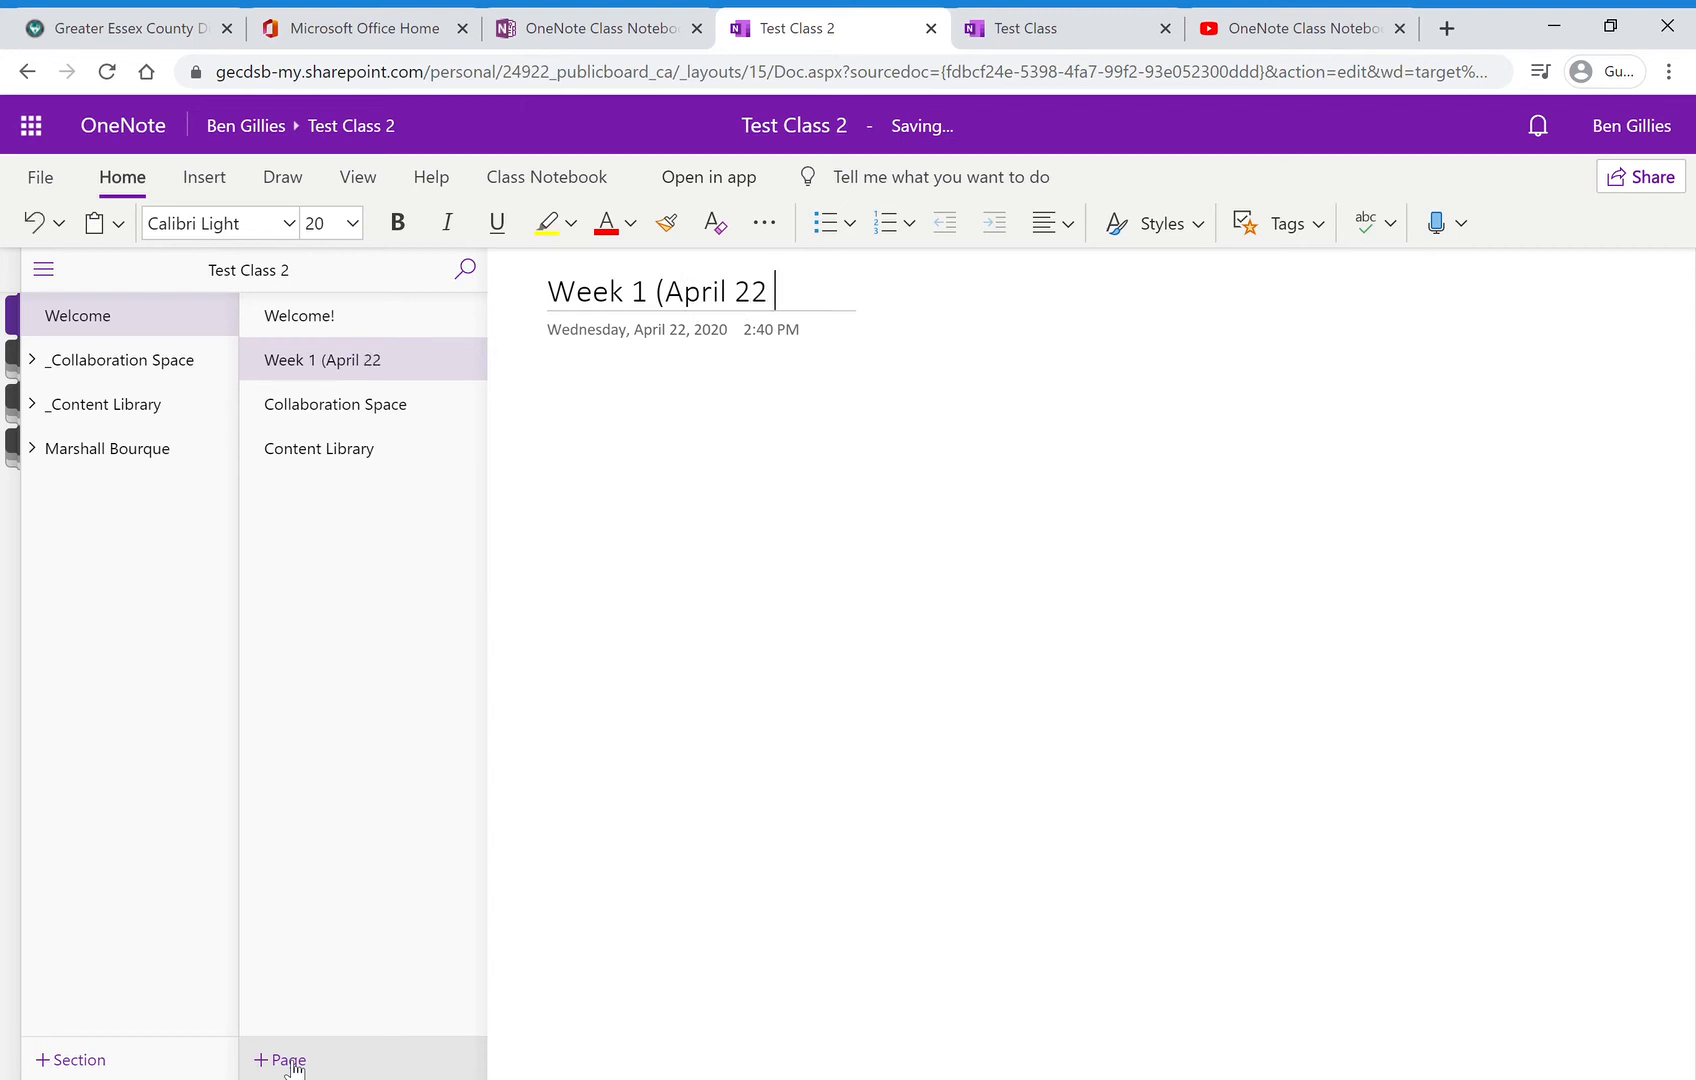
pyautogui.write(' - 24)')
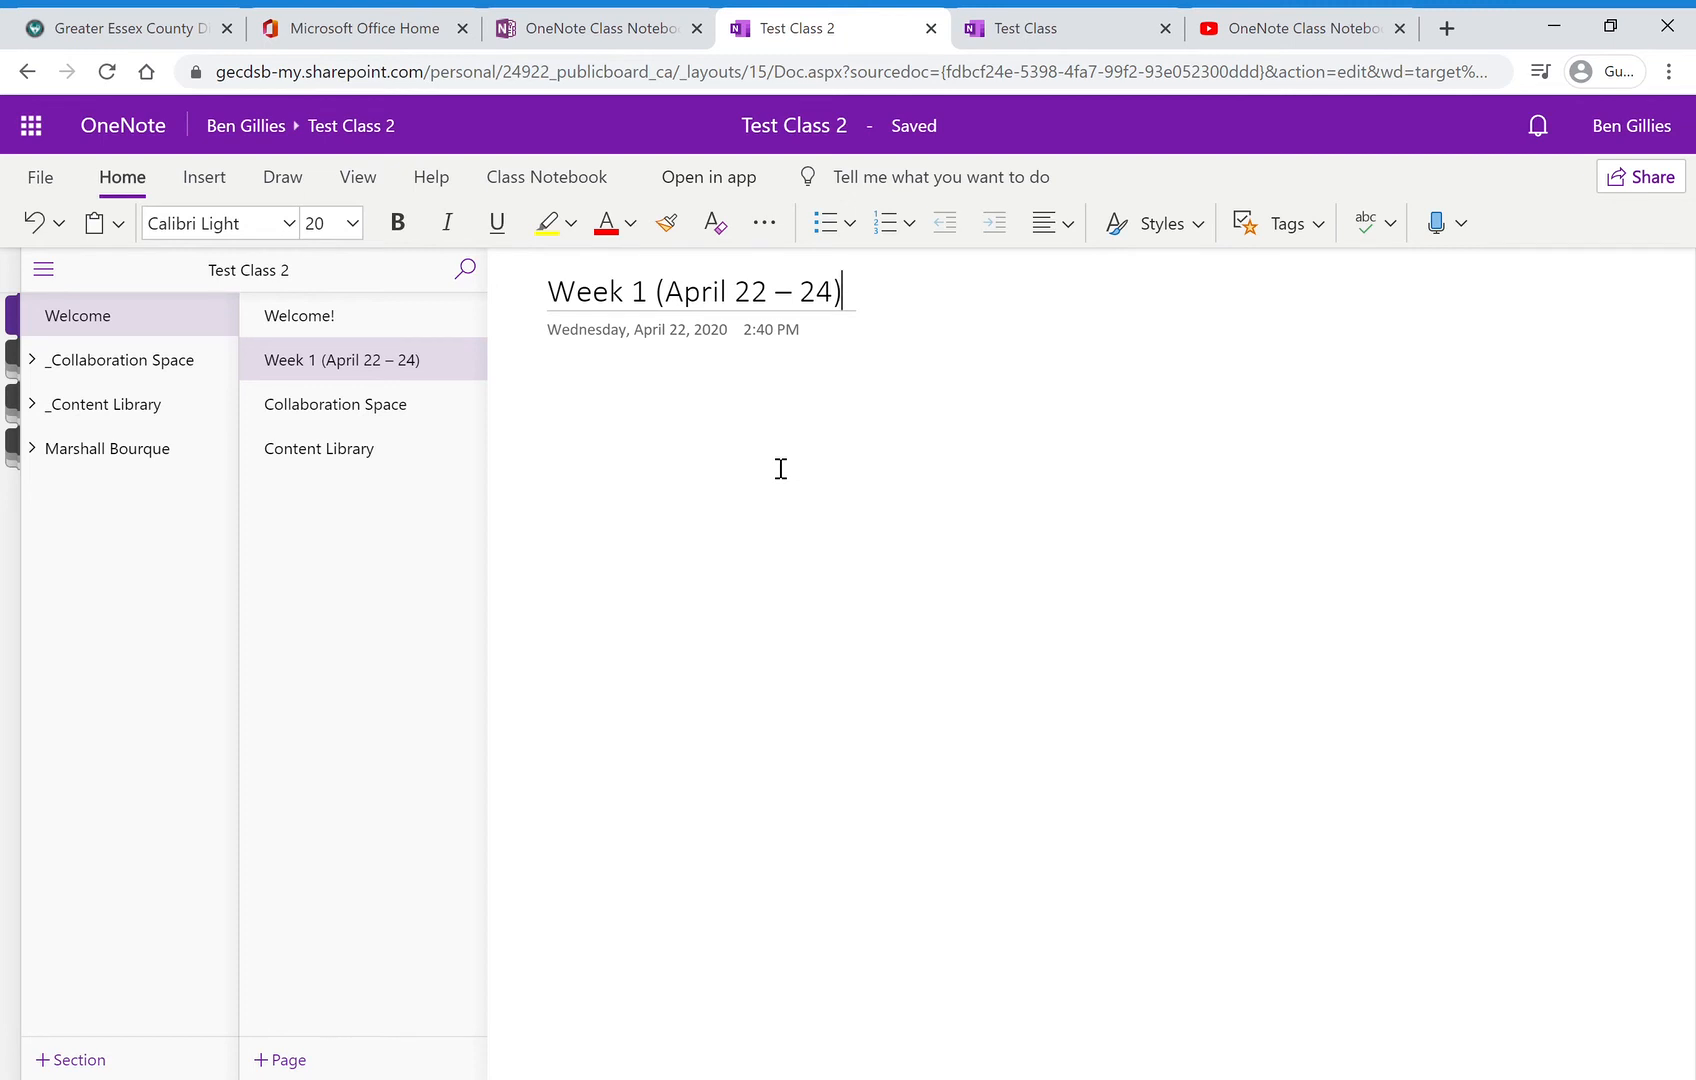
# Permanently delete the default instruction section inside the _Collaboration Space section group.
pyautogui.click(140, 362)
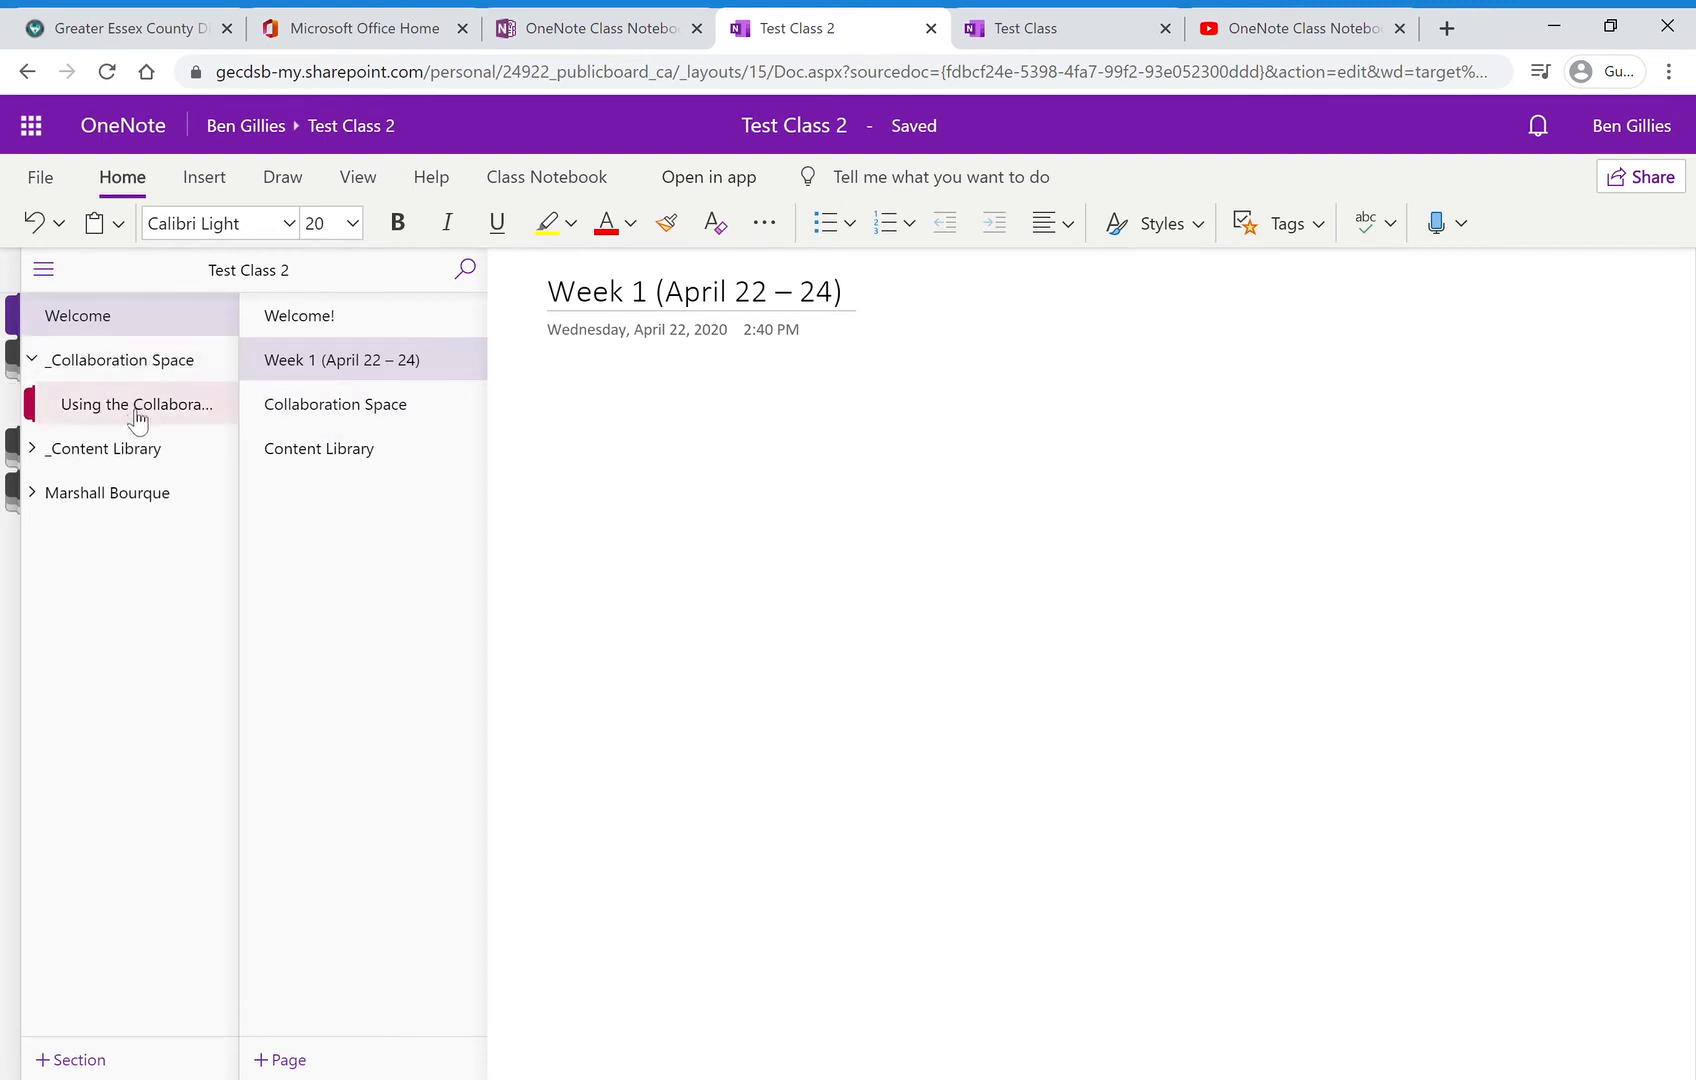
pyautogui.click(138, 412)
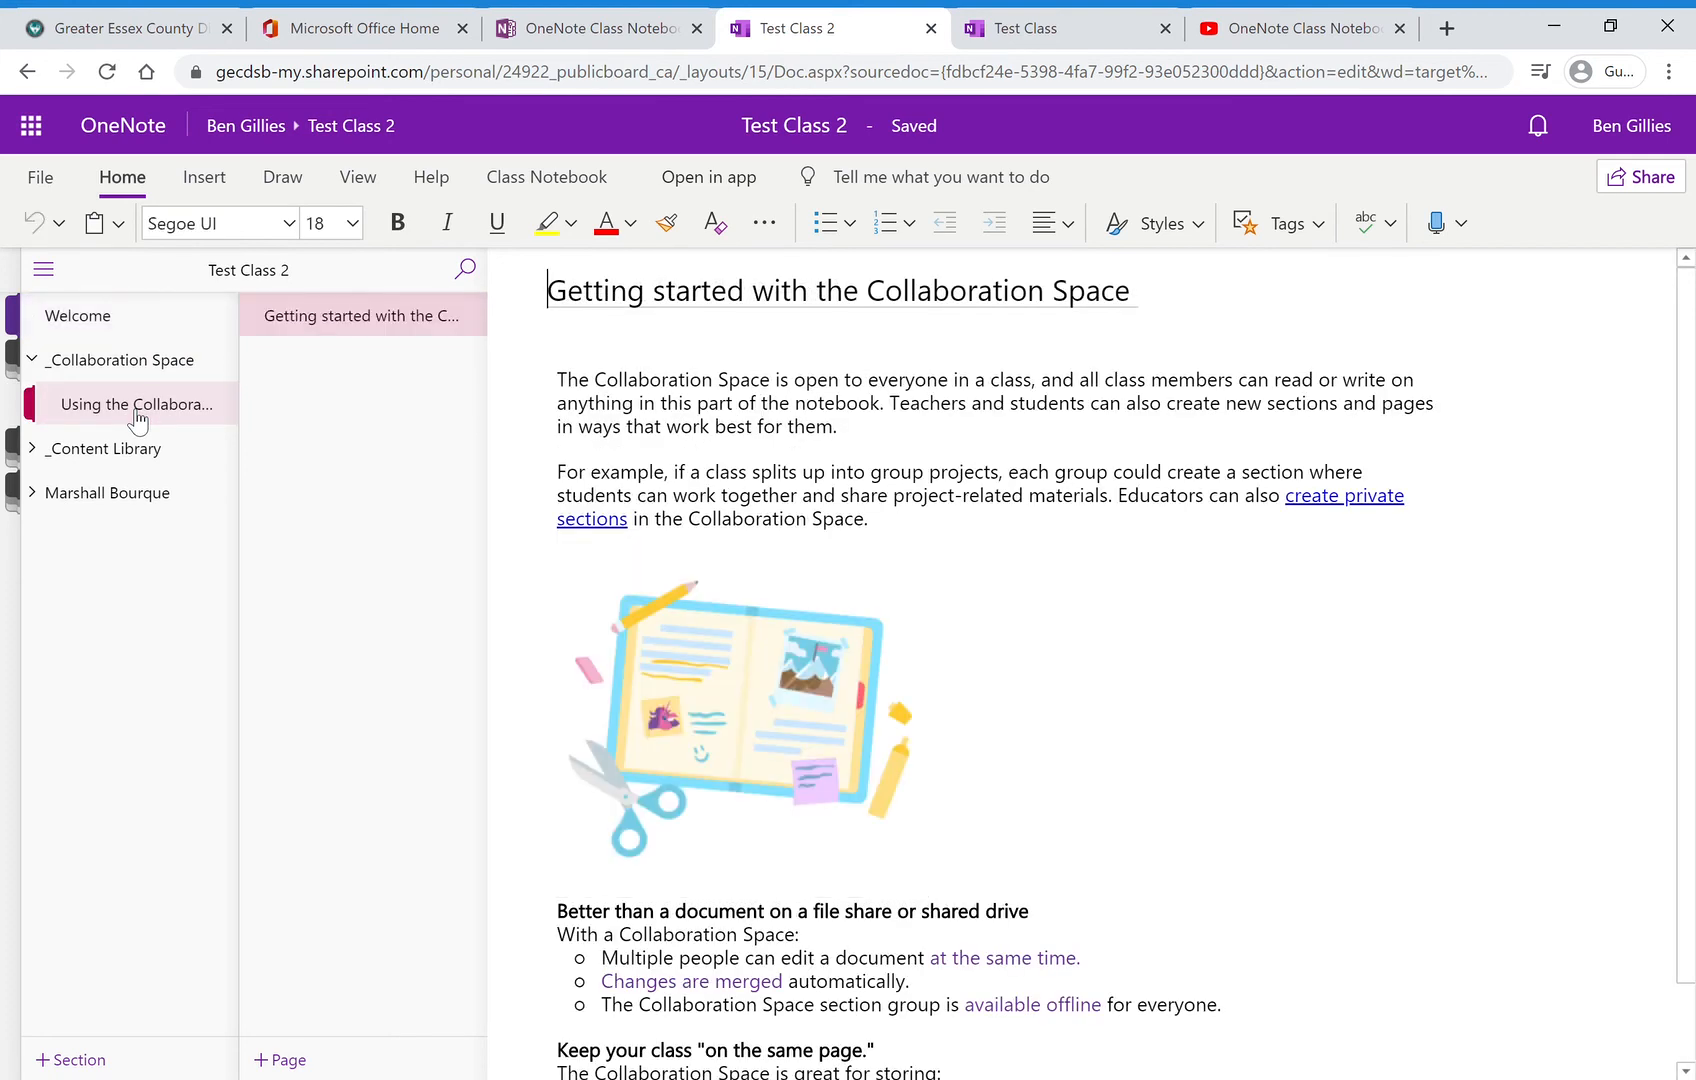
pyautogui.click(121, 318)
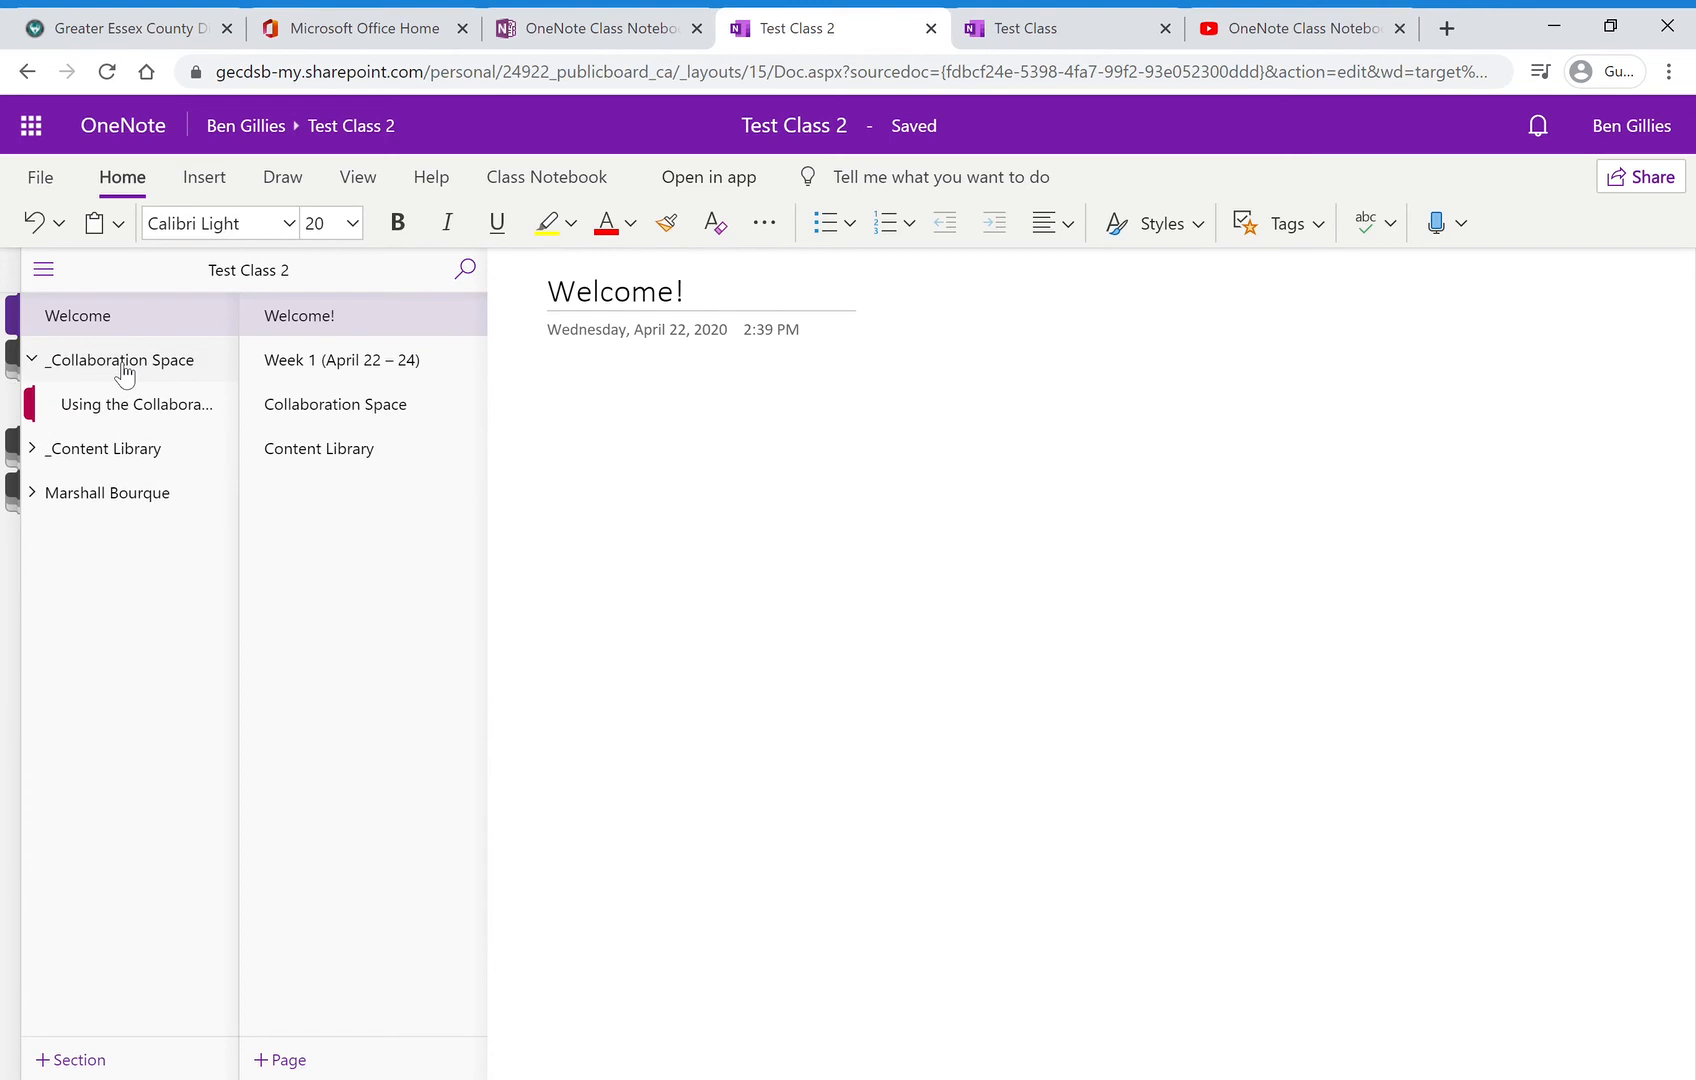
pyautogui.click(105, 408)
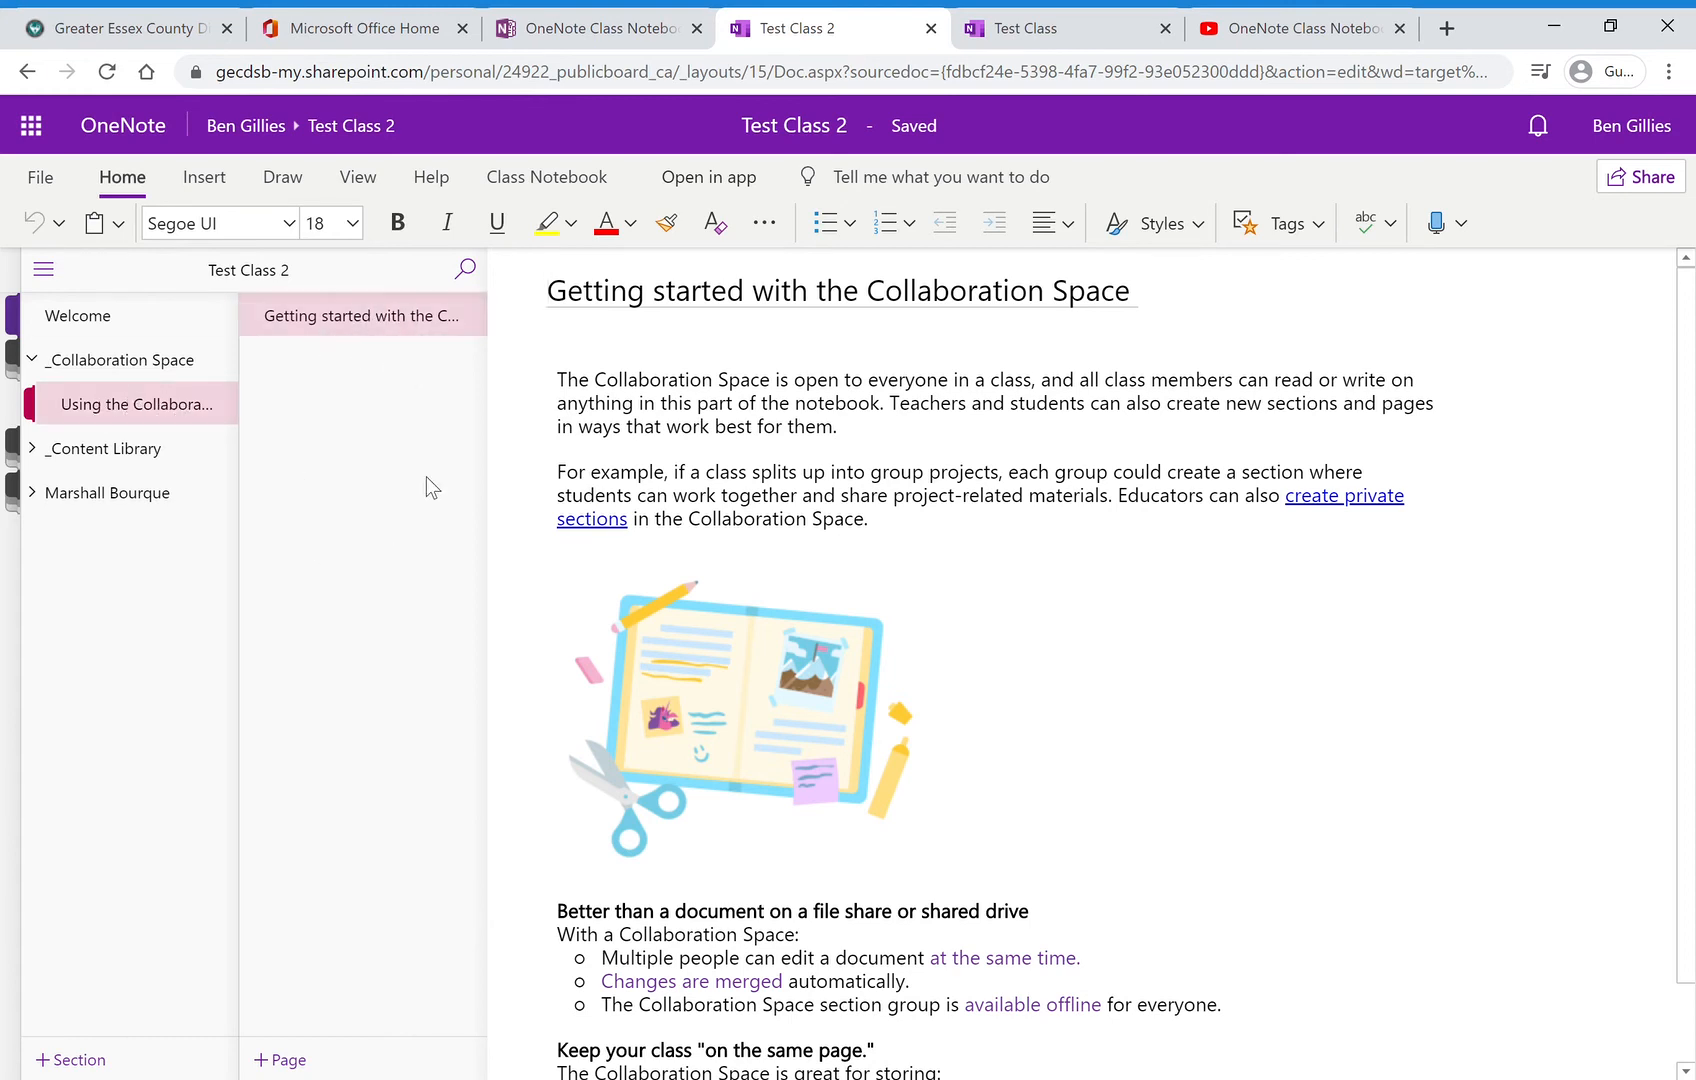
pyautogui.rightClick(172, 404)
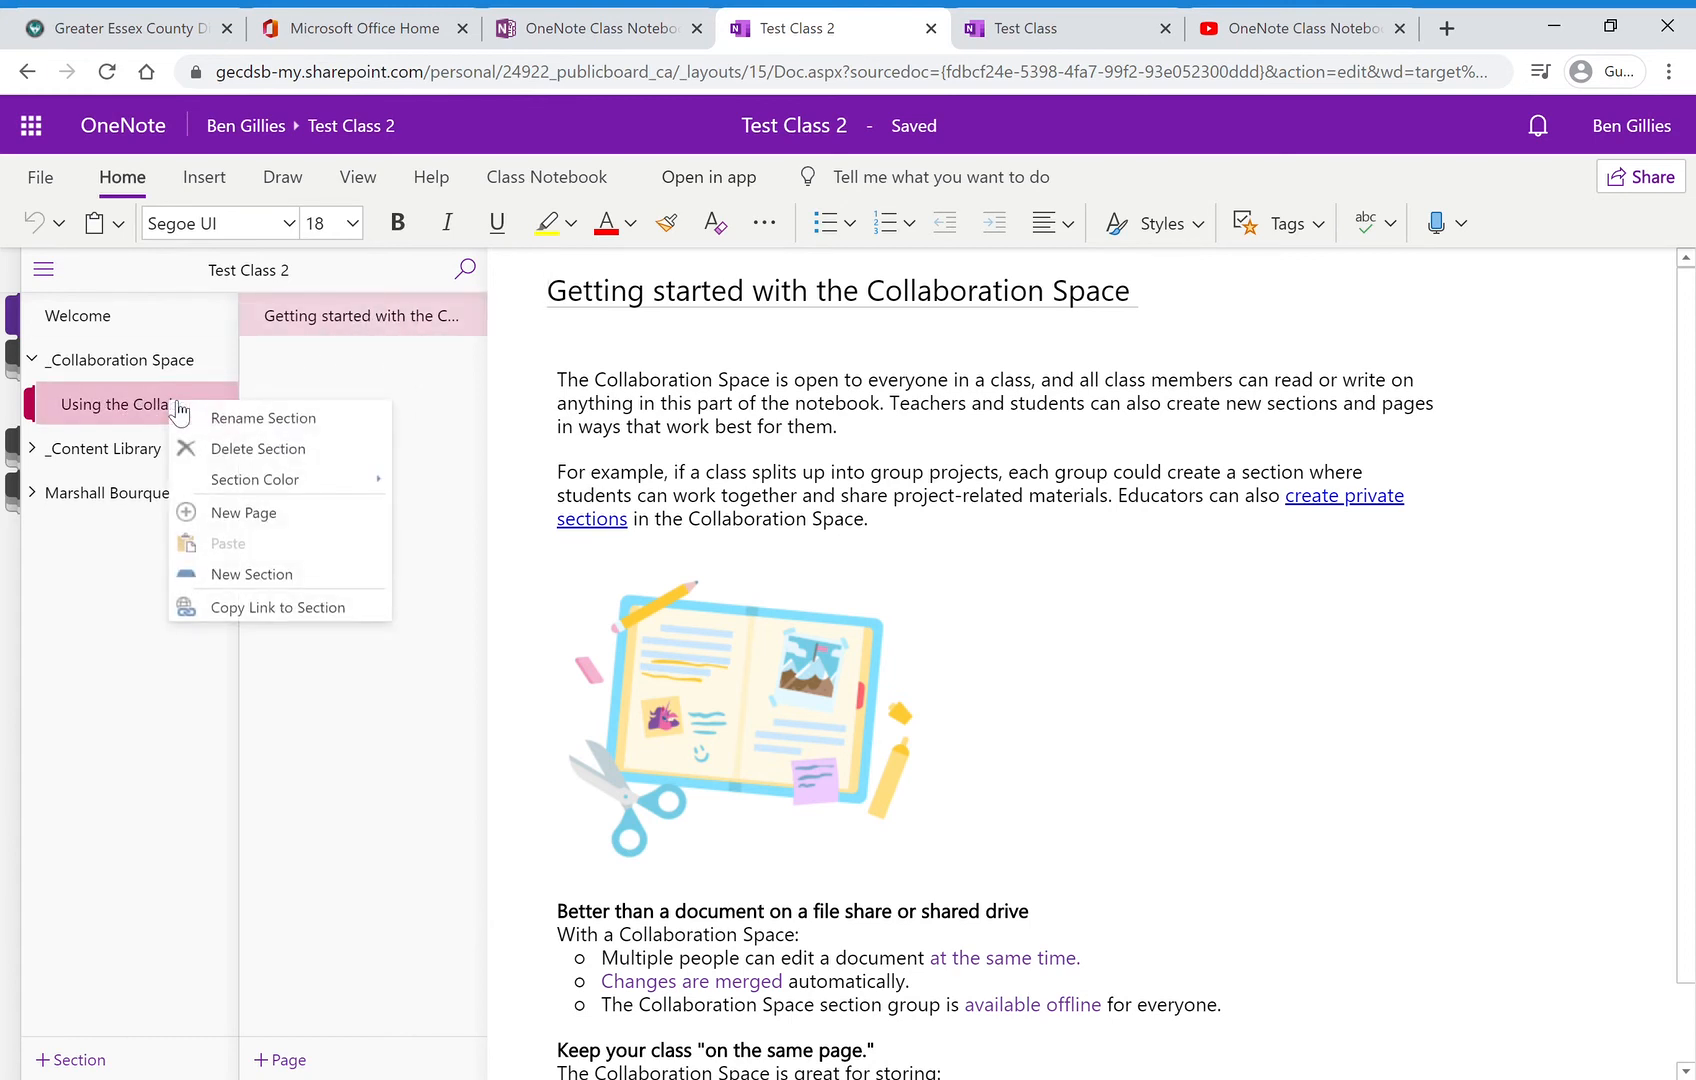
pyautogui.click(252, 447)
pyautogui.click(862, 655)
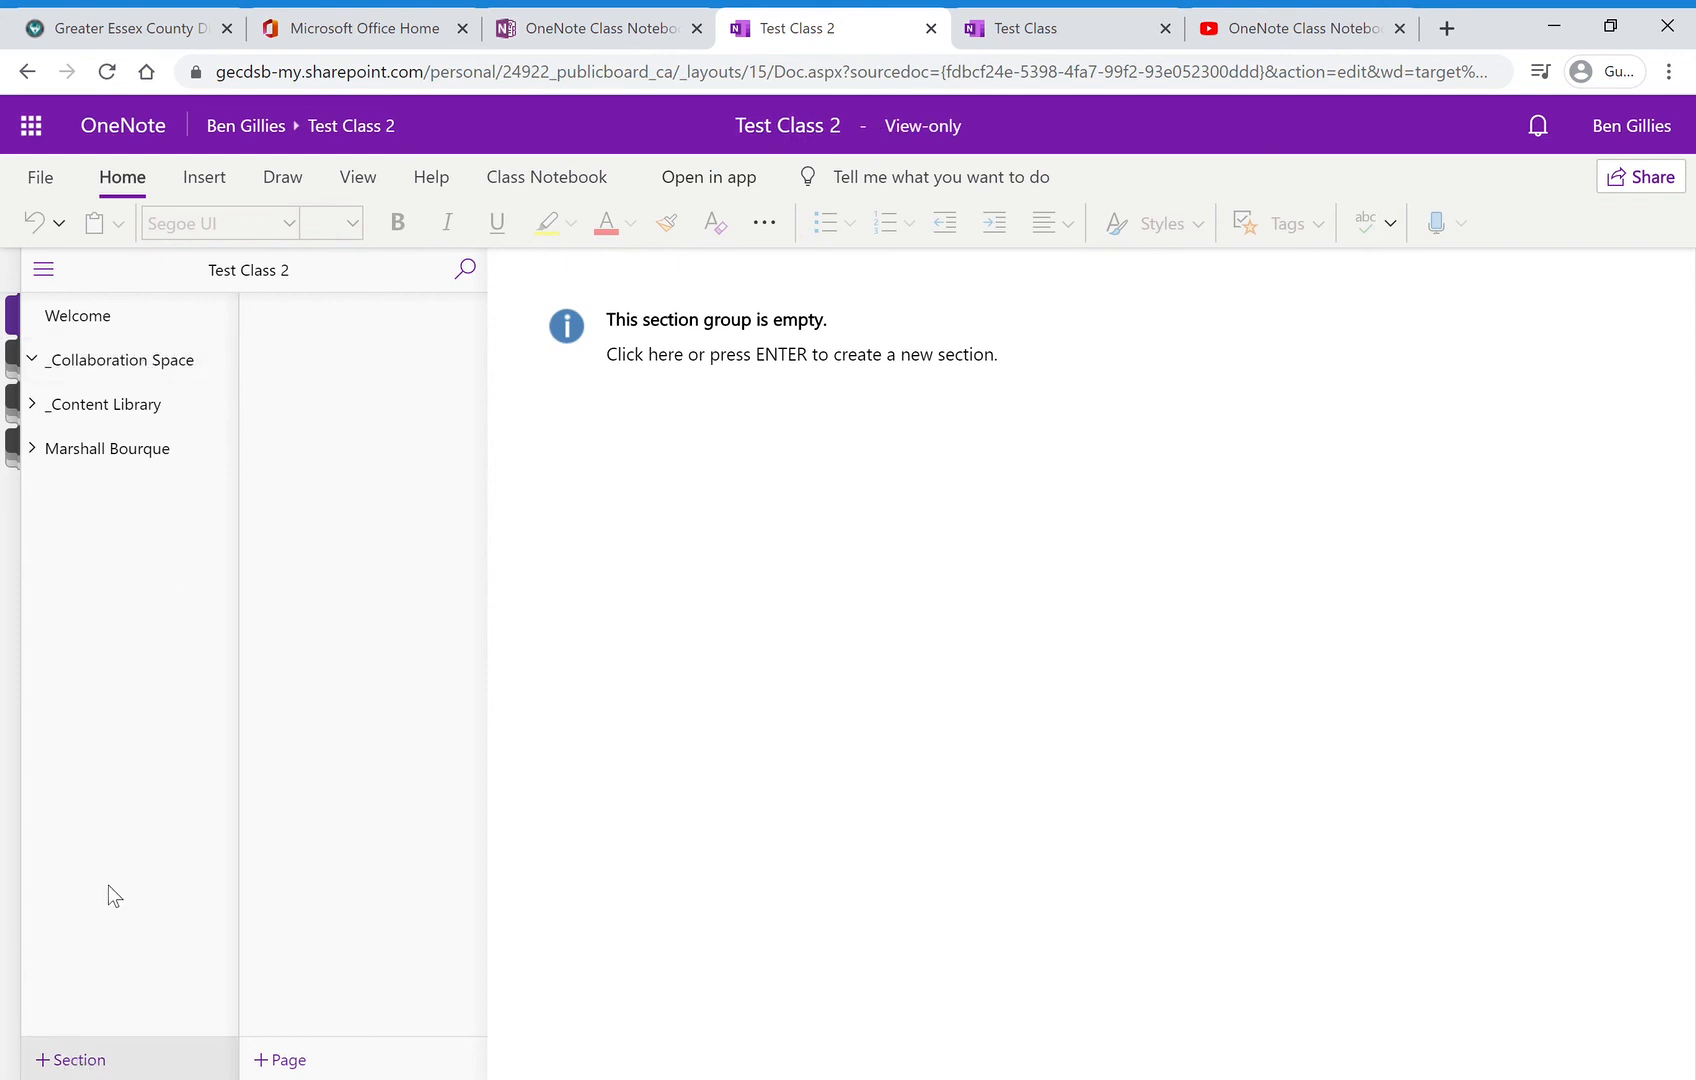
# Create a section named "Math Group" in the _Collaboration Space section group.
pyautogui.click(81, 368)
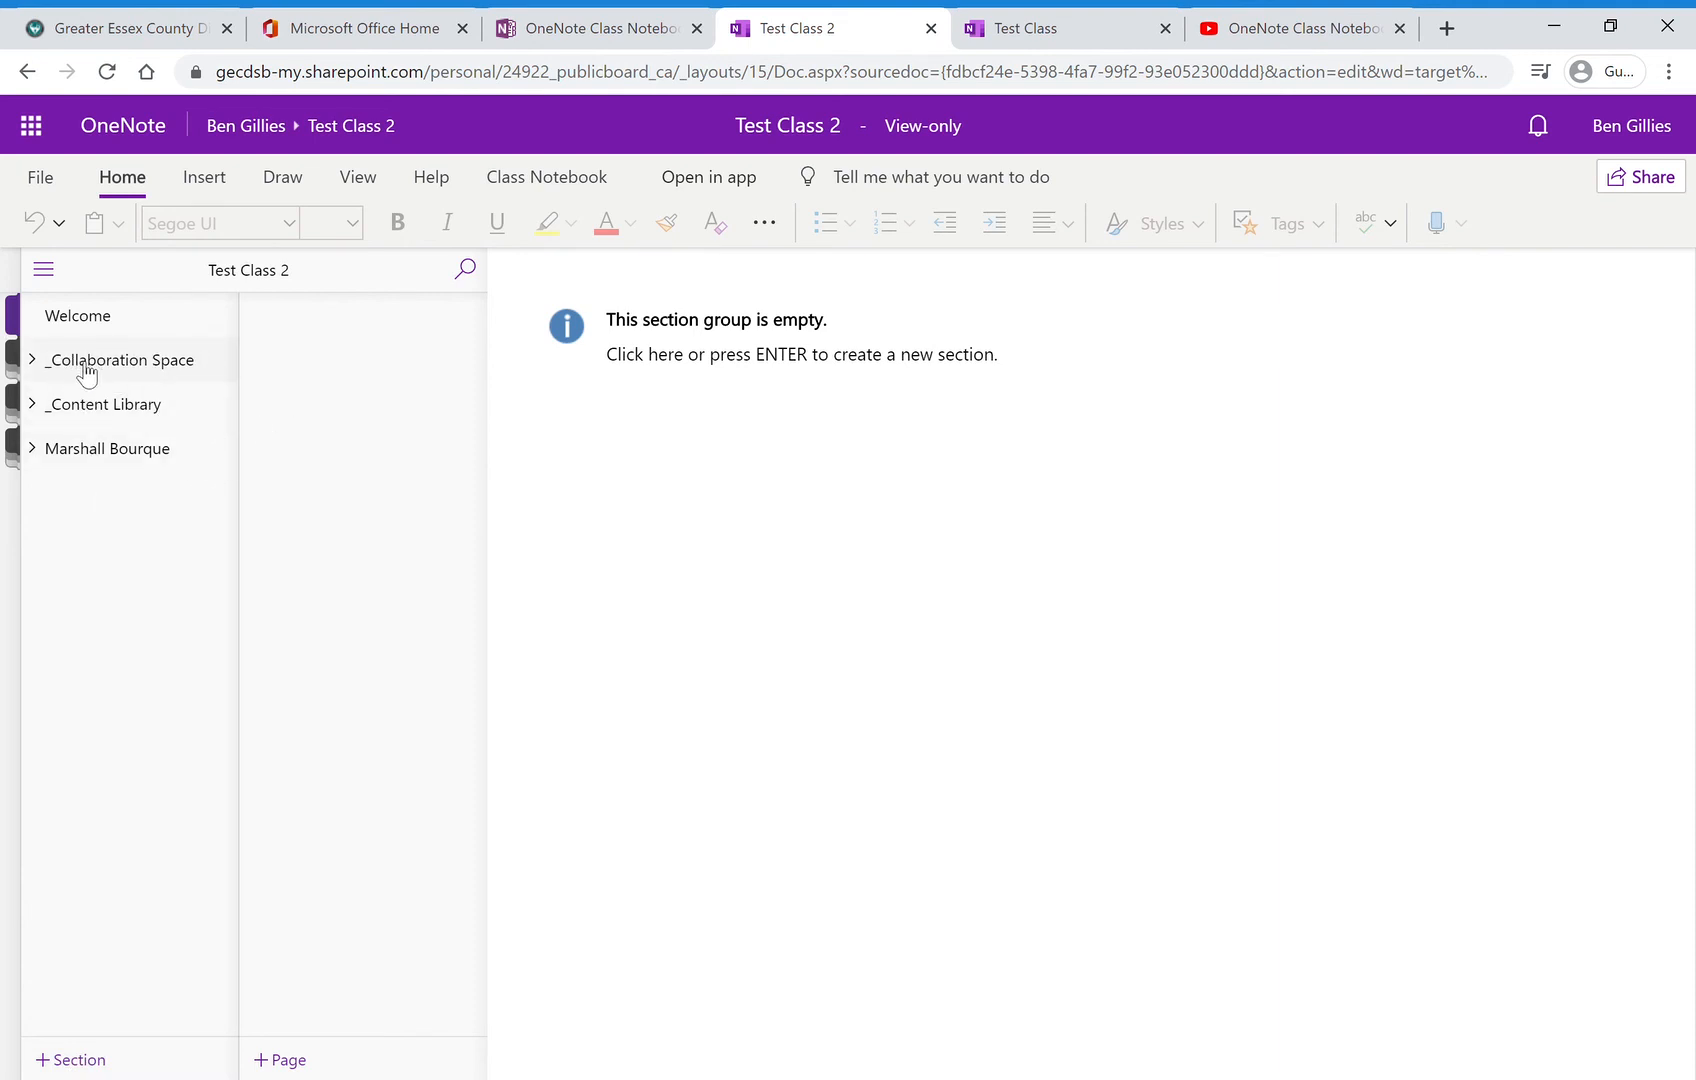
pyautogui.click(72, 367)
pyautogui.click(96, 1057)
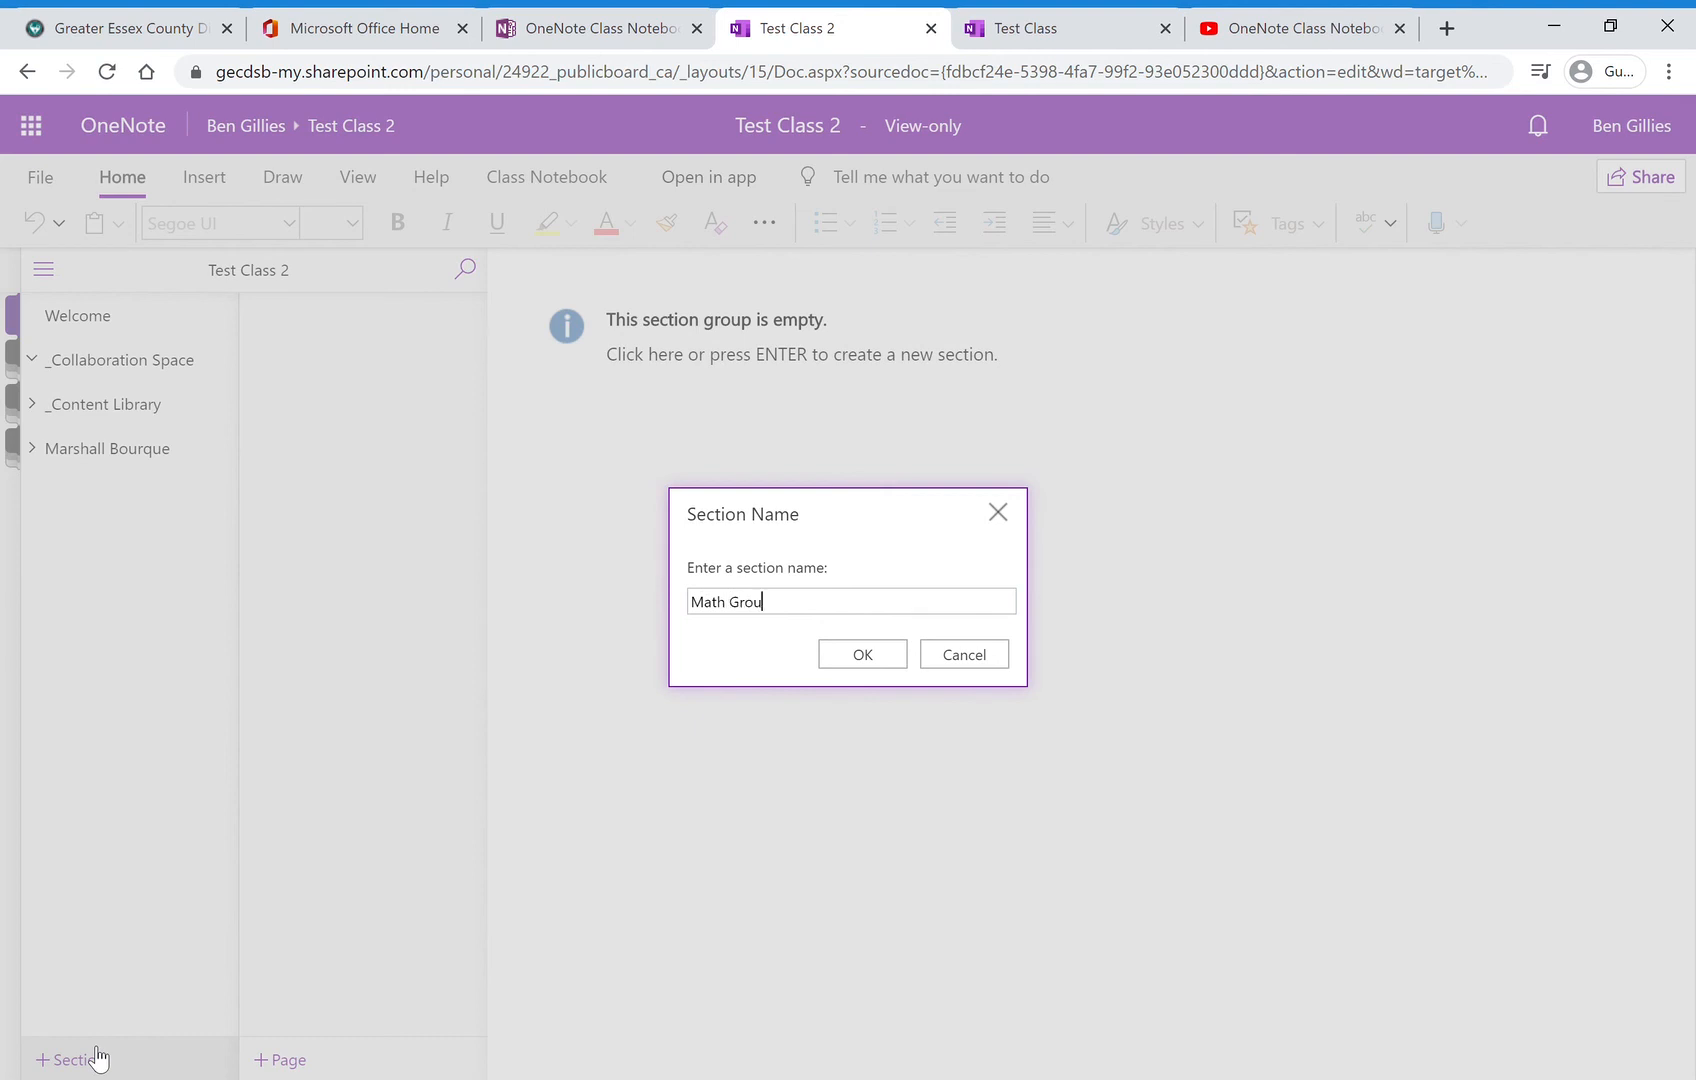
pyautogui.click(859, 655)
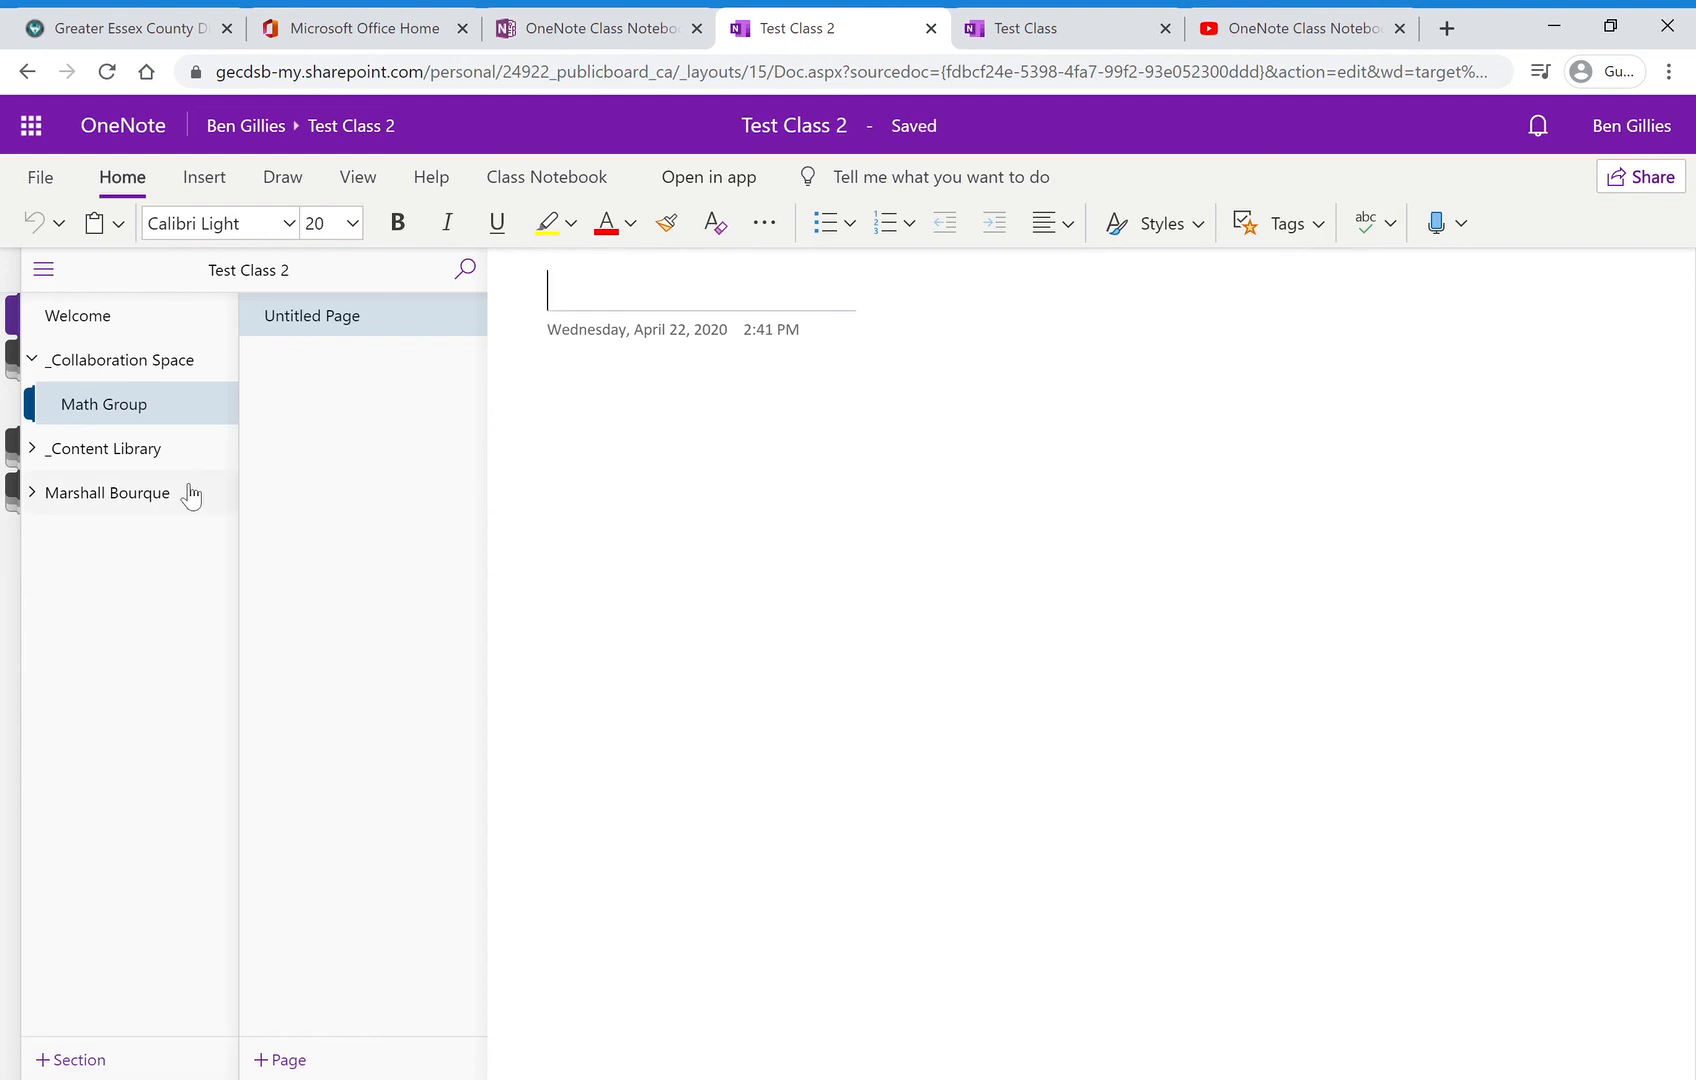
# Title the Math Group section's untitled page "Fractions" and add a second page titled "Probability".
pyautogui.click(143, 409)
pyautogui.write('Fa')
pyautogui.write('ns')
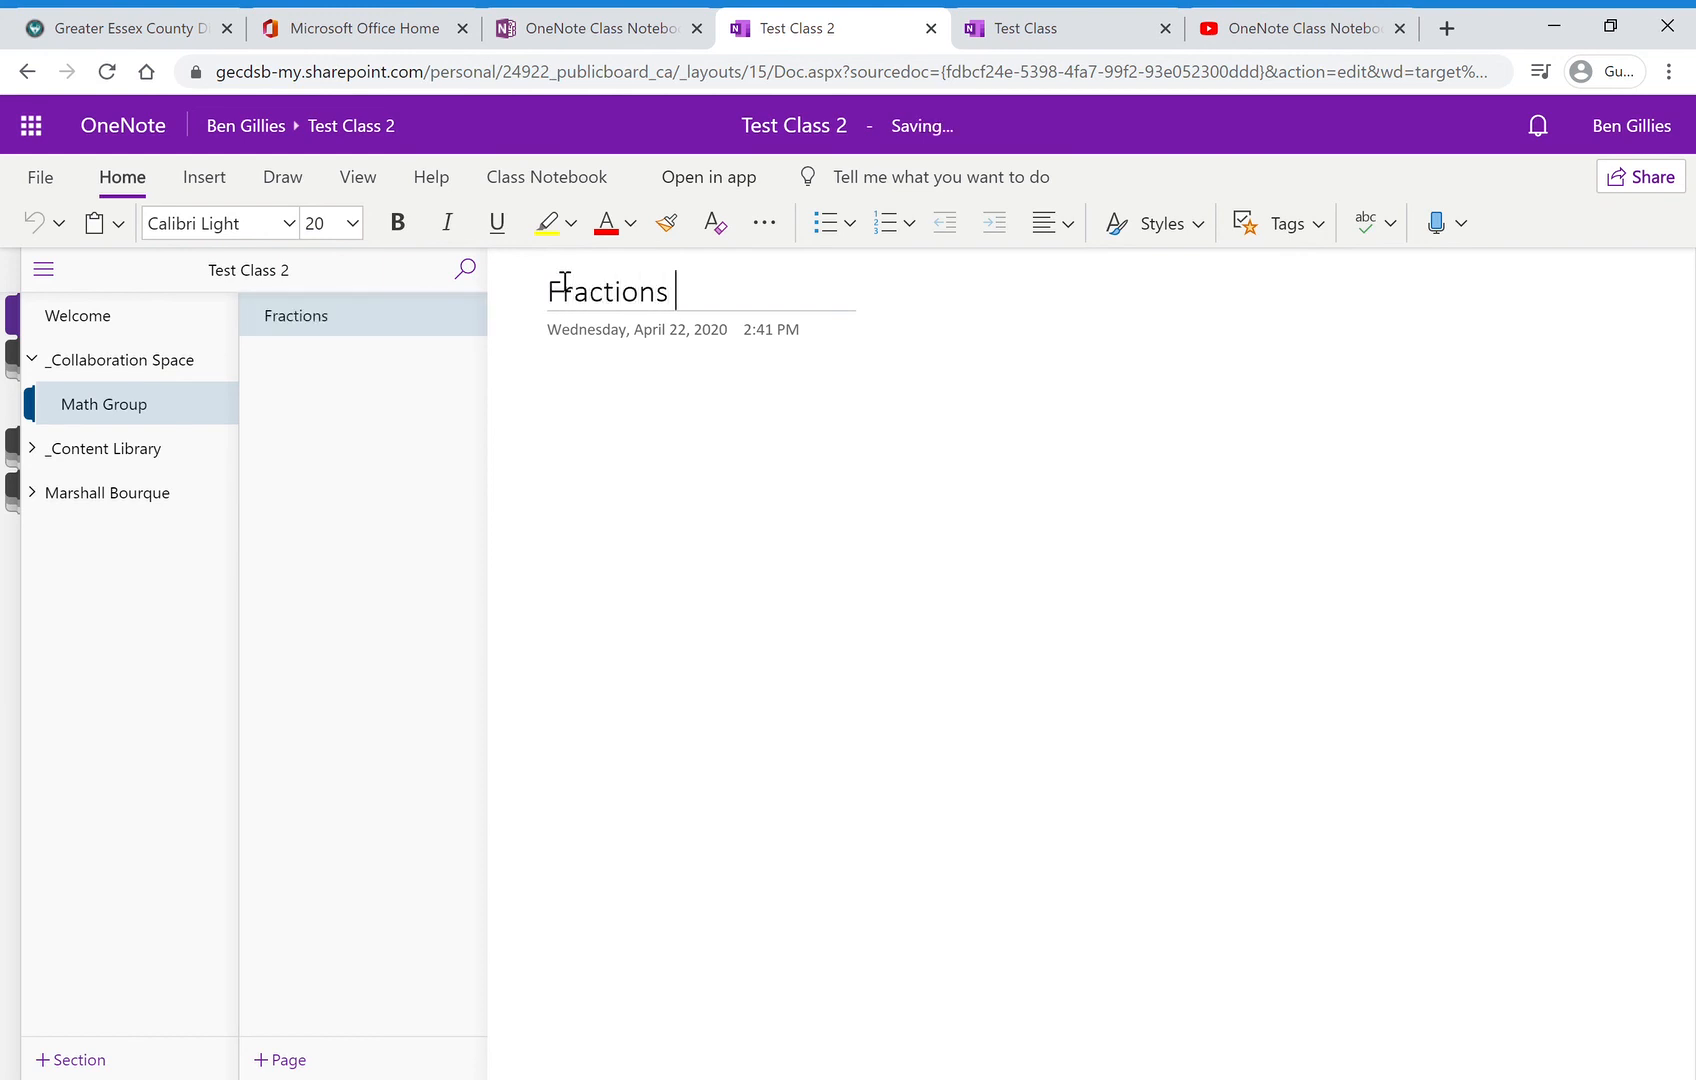
pyautogui.click(305, 1058)
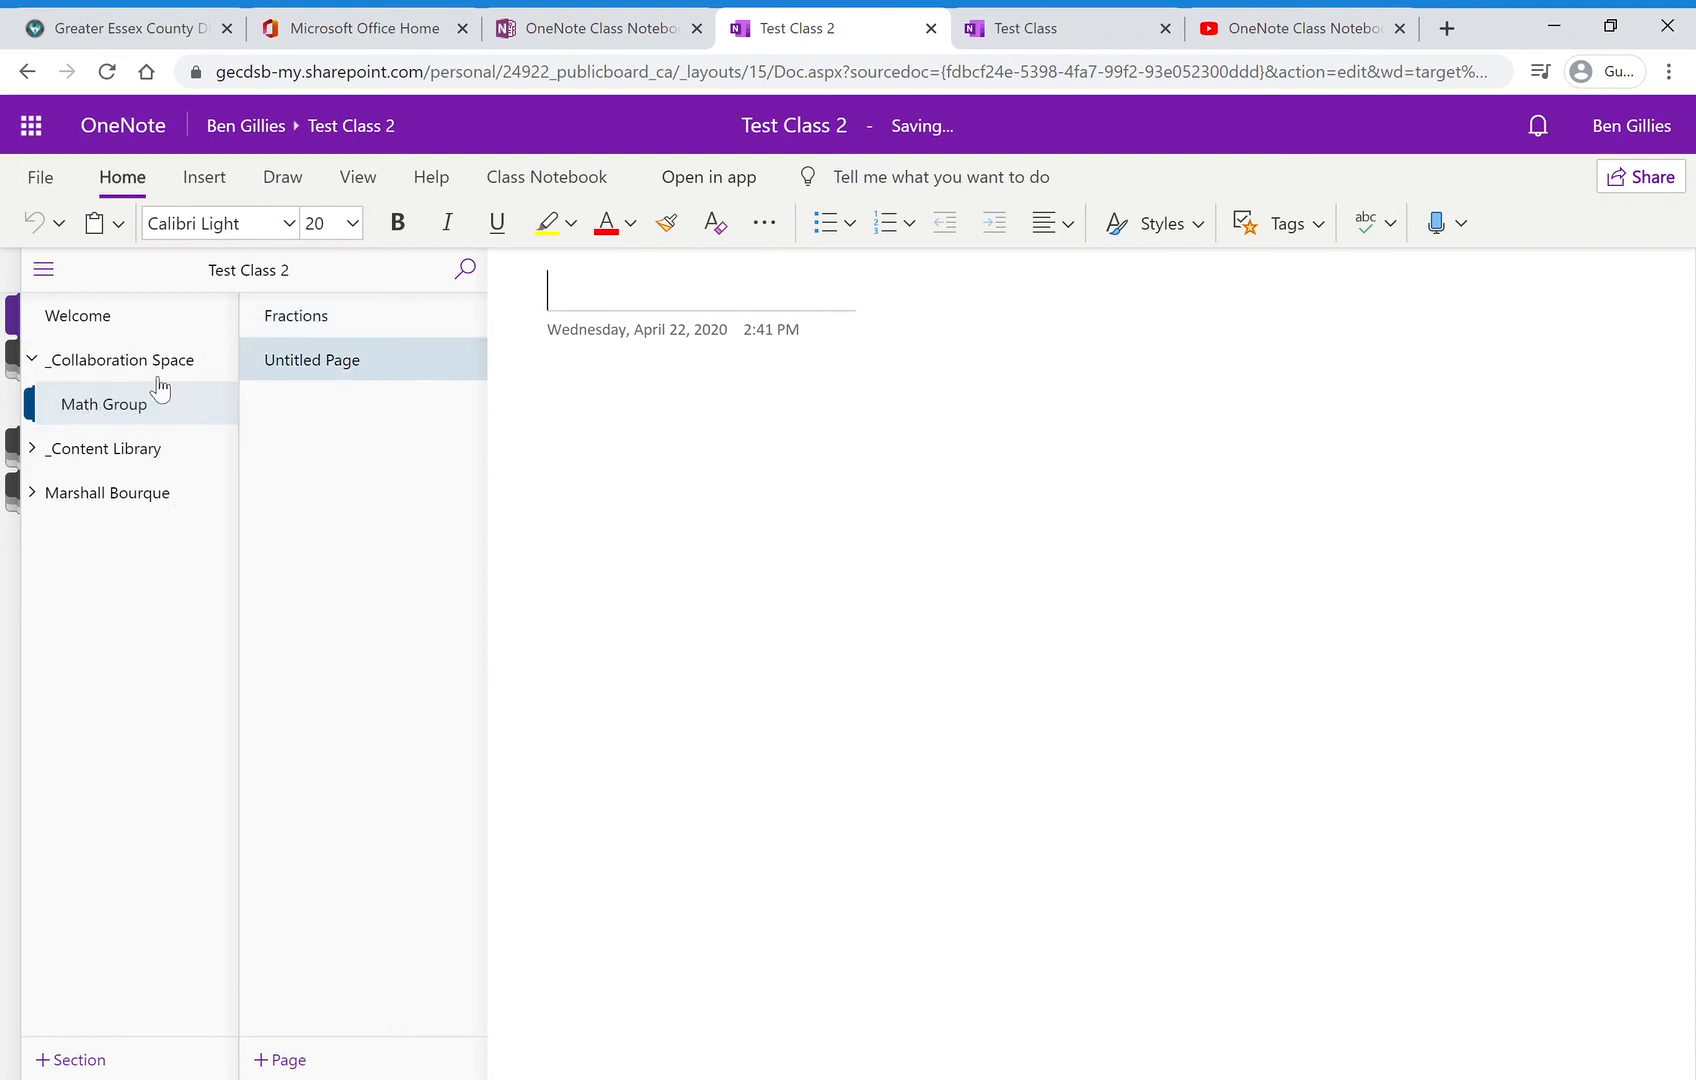
pyautogui.write('Pr')
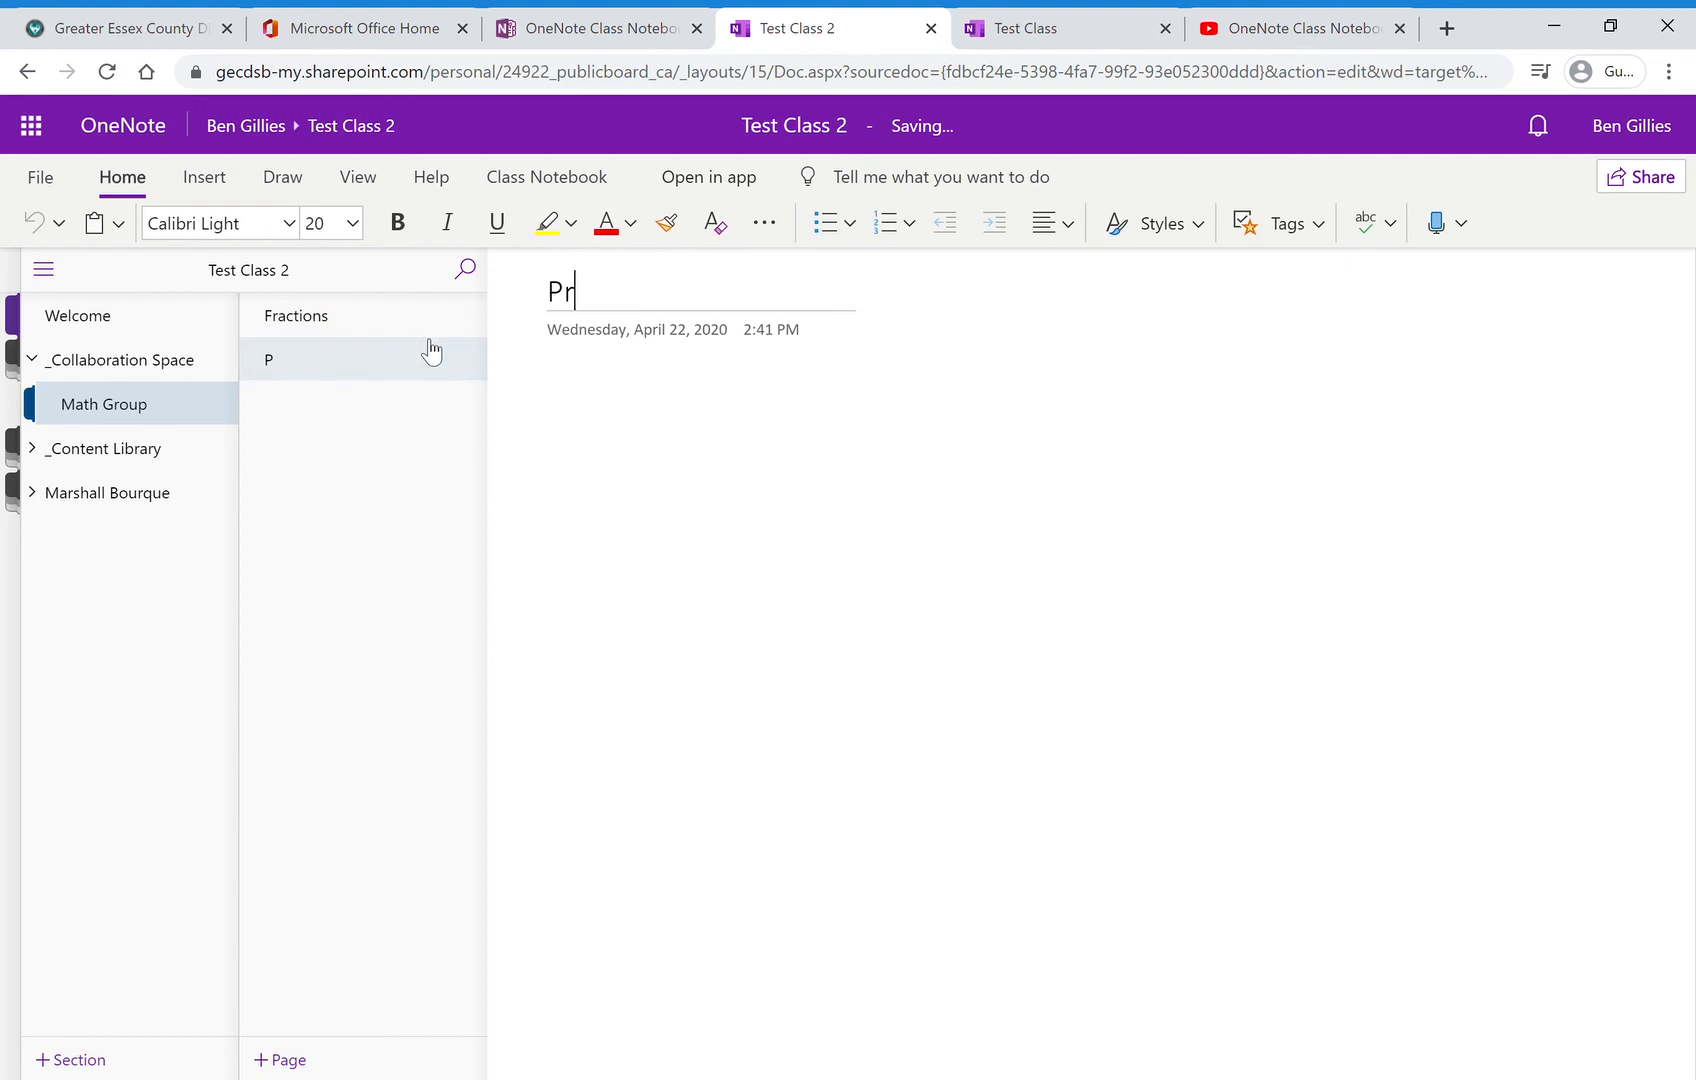
pyautogui.write('obability')
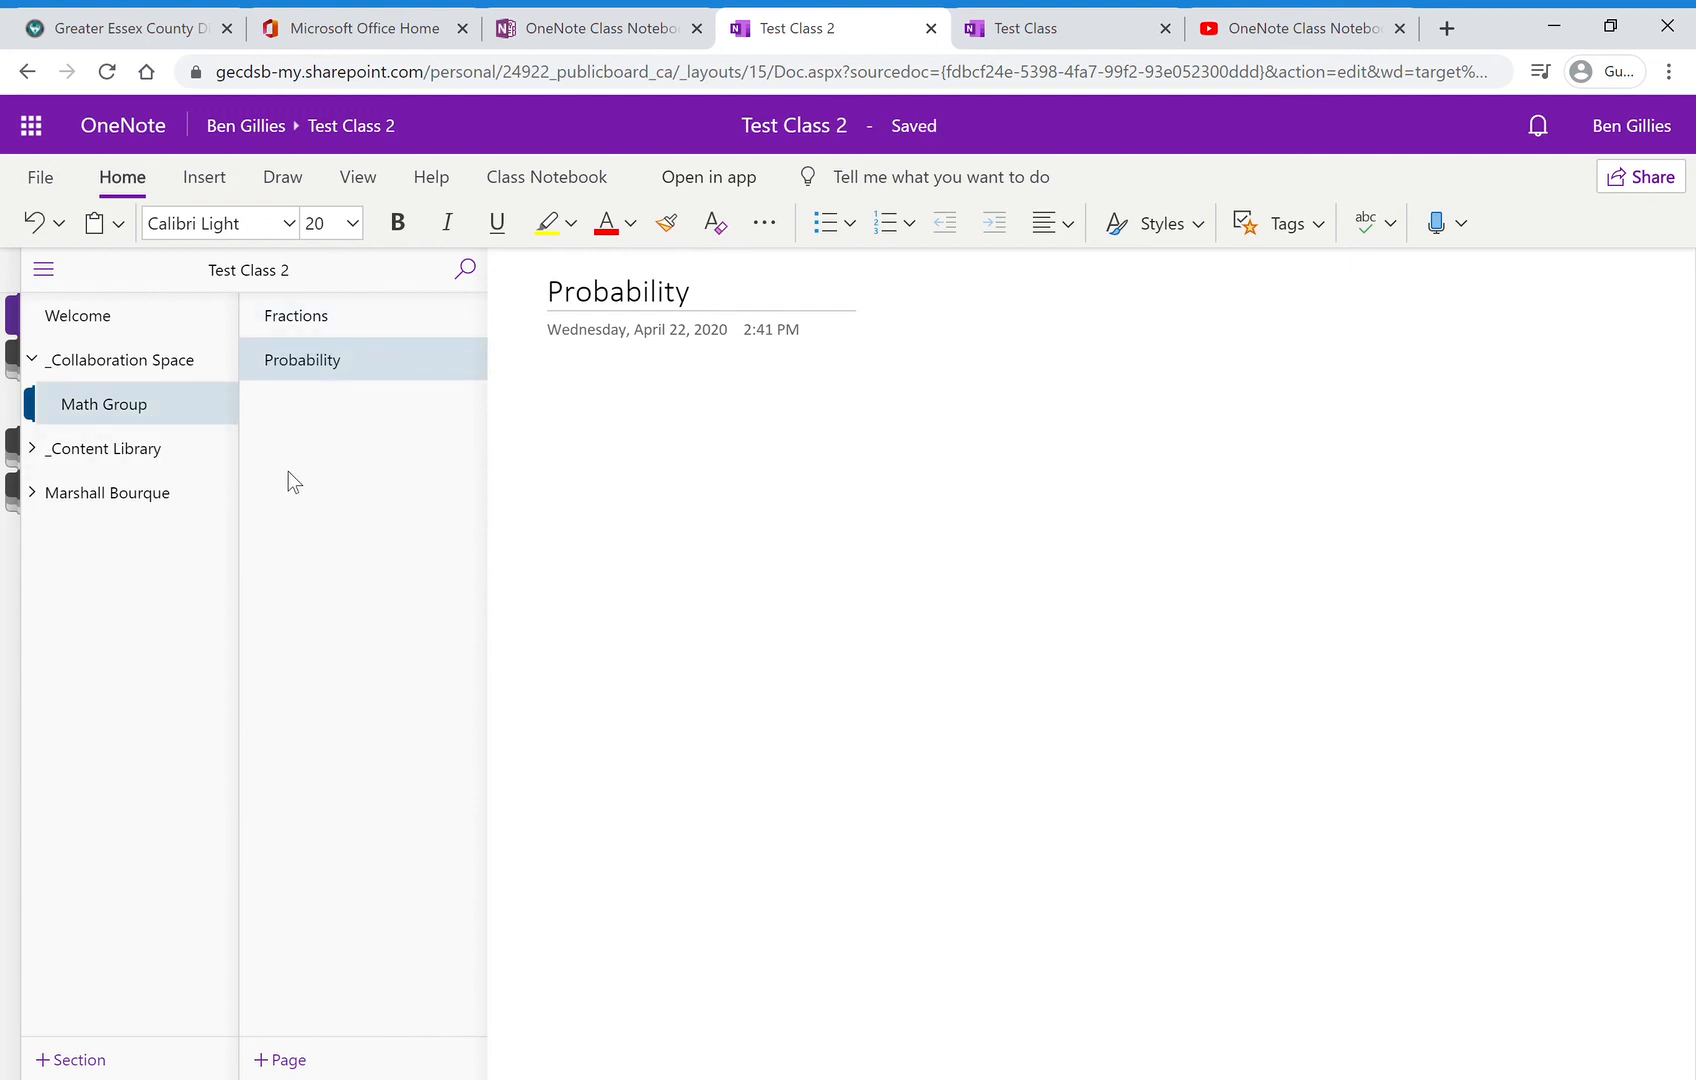
# Collapse _Collaboration Space and permanently delete the default instruction section inside the _Content Library section group.
pyautogui.click(104, 365)
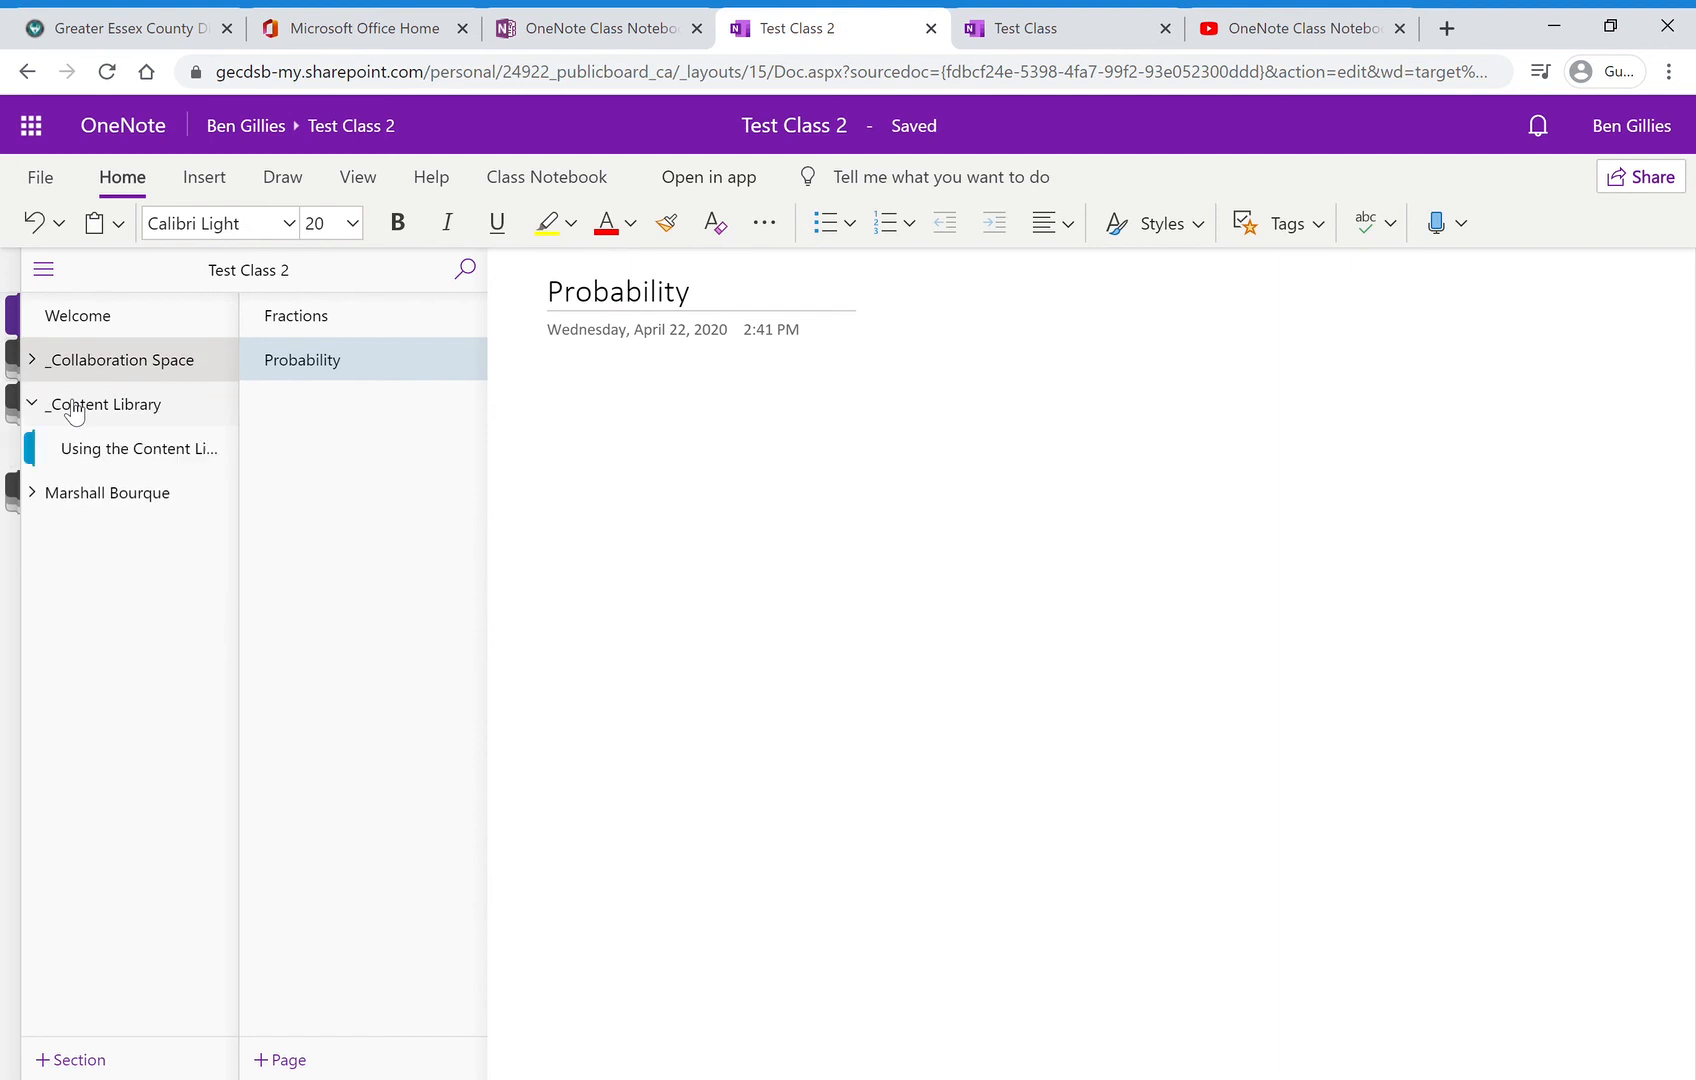
pyautogui.click(117, 452)
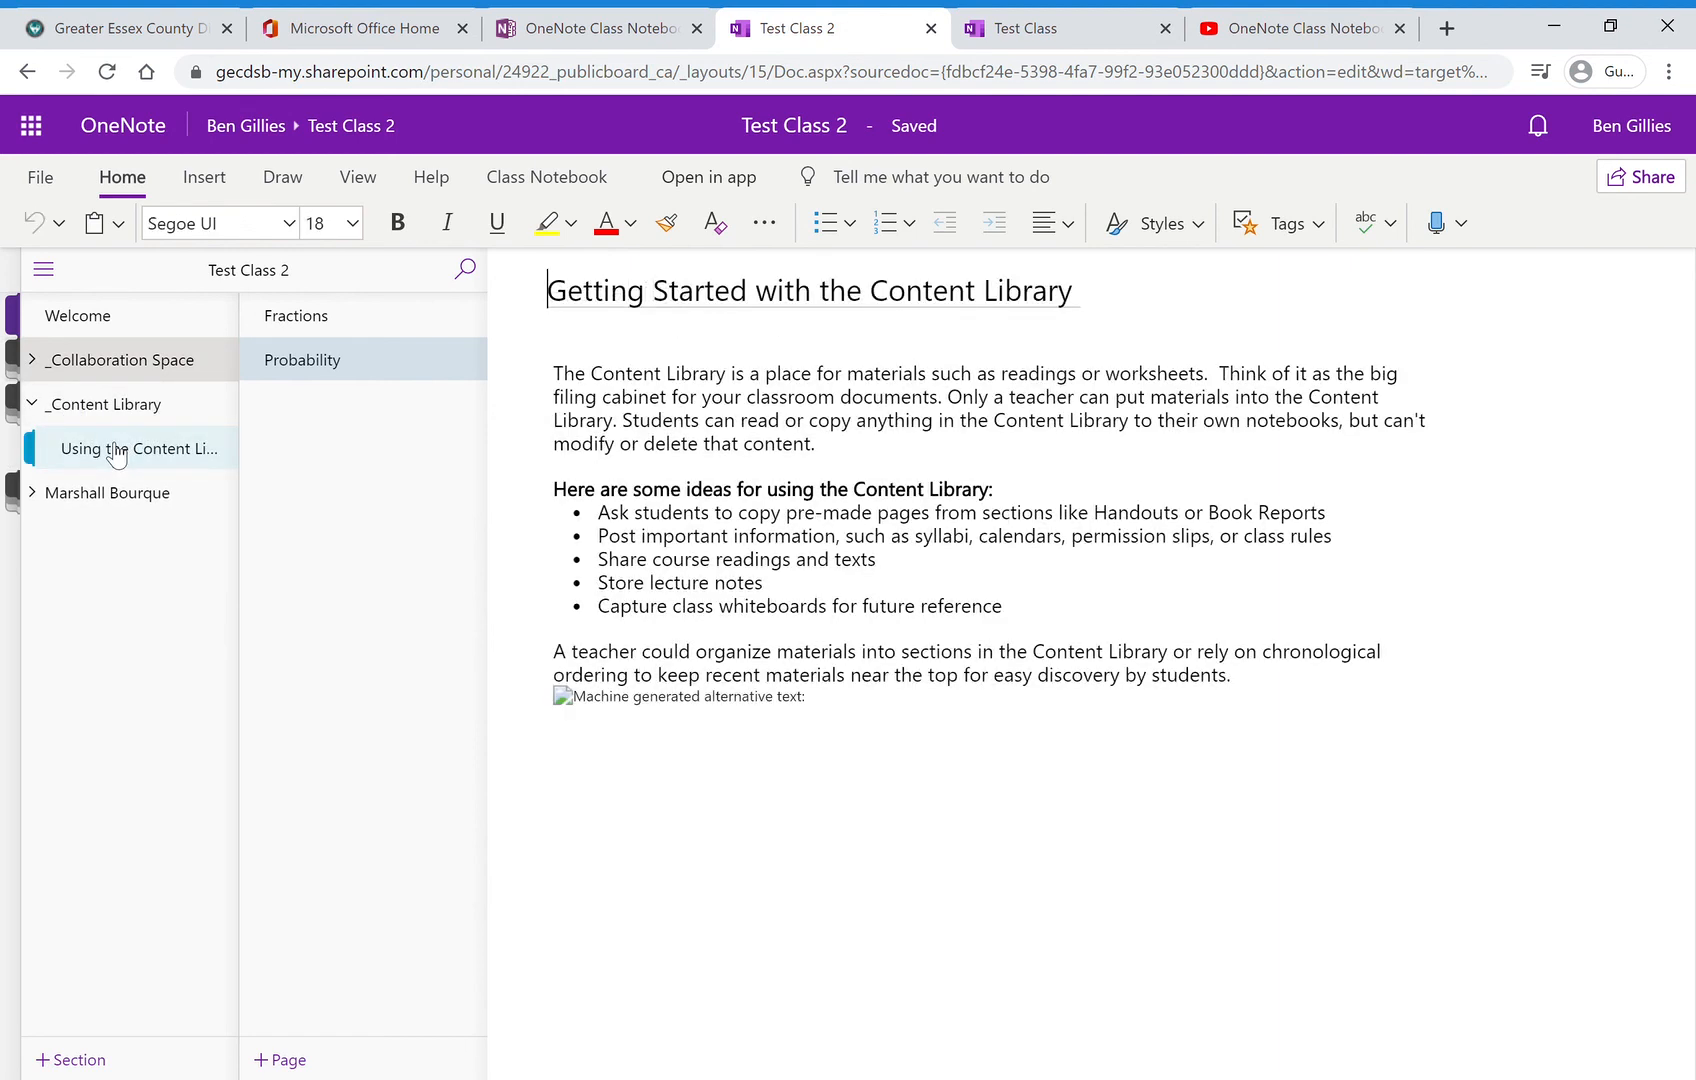
pyautogui.rightClick(155, 466)
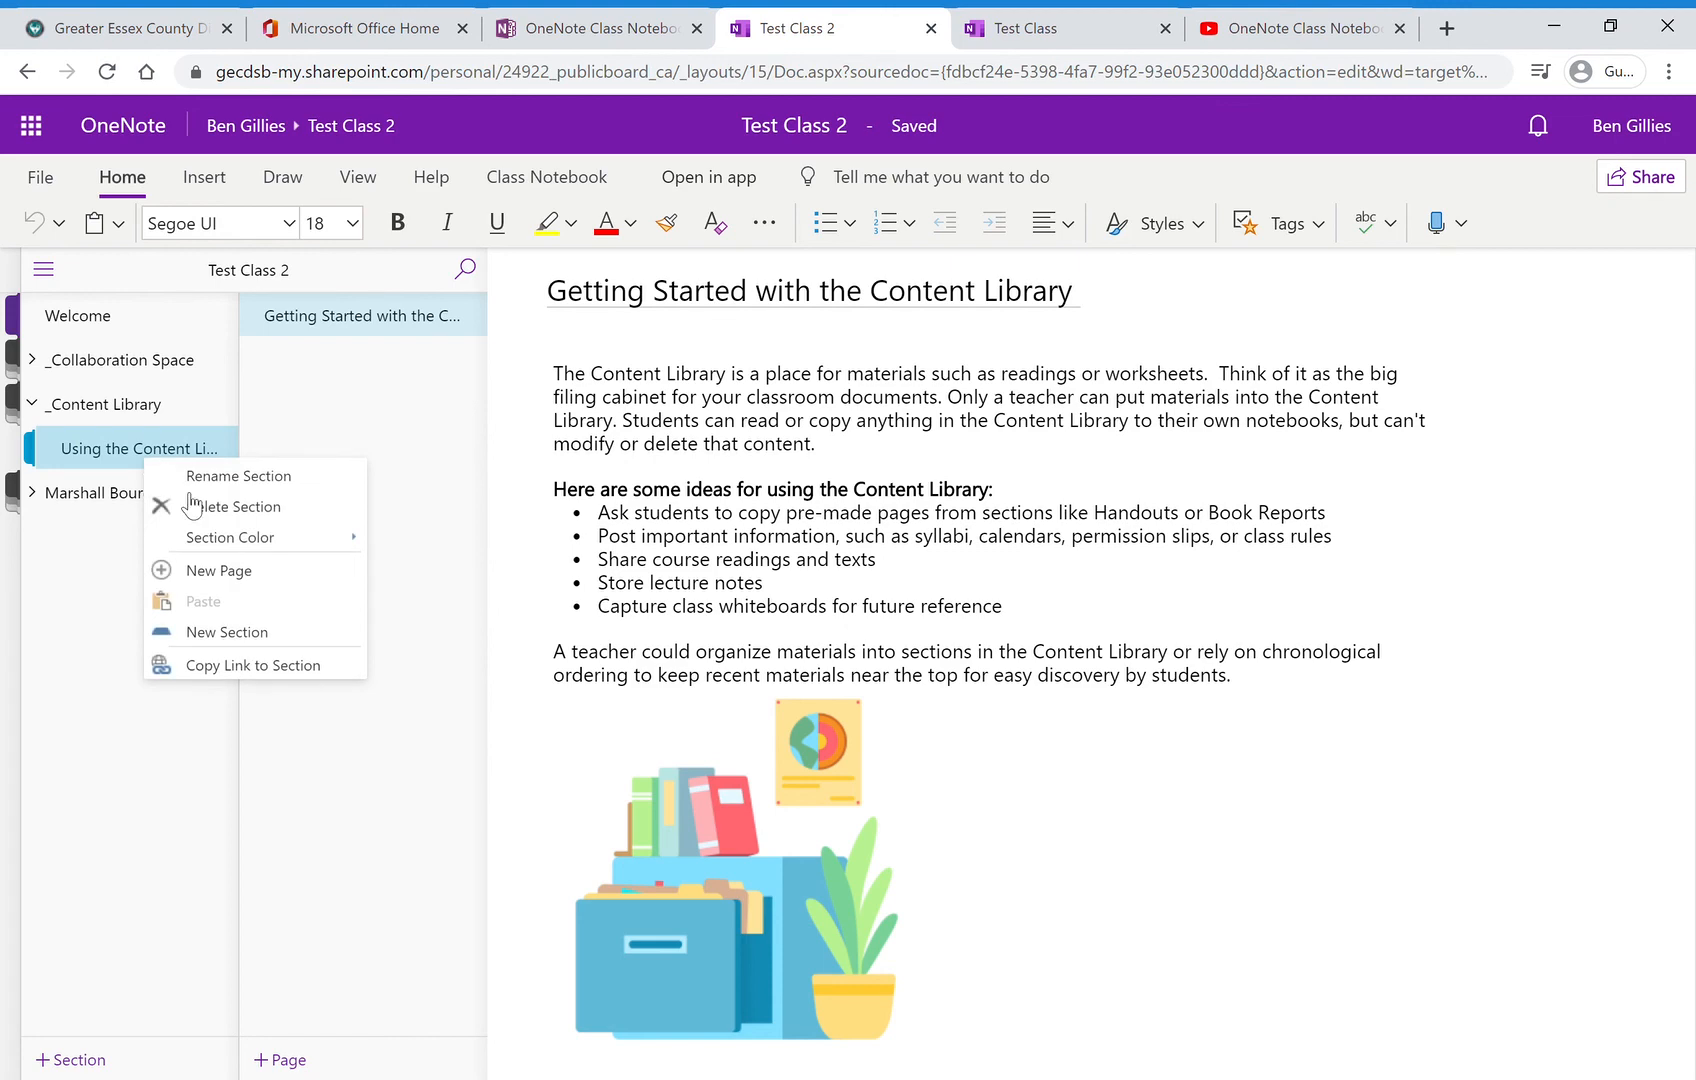
pyautogui.click(200, 503)
pyautogui.click(934, 652)
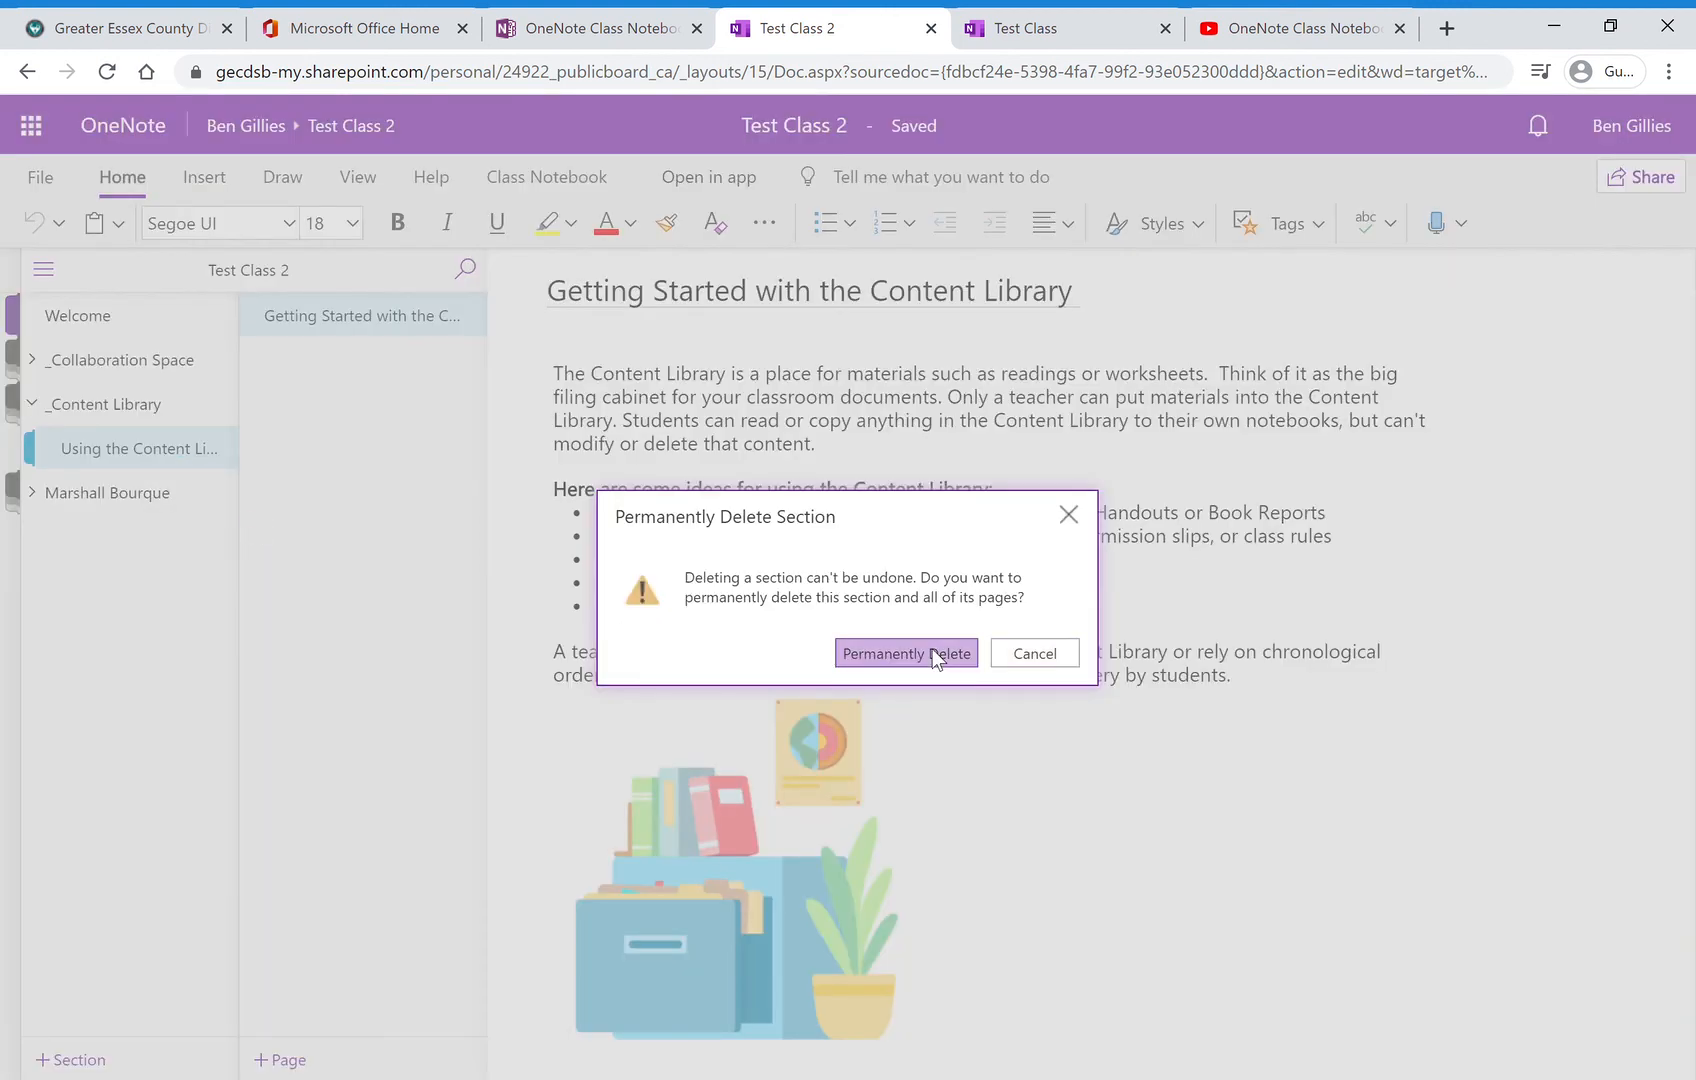